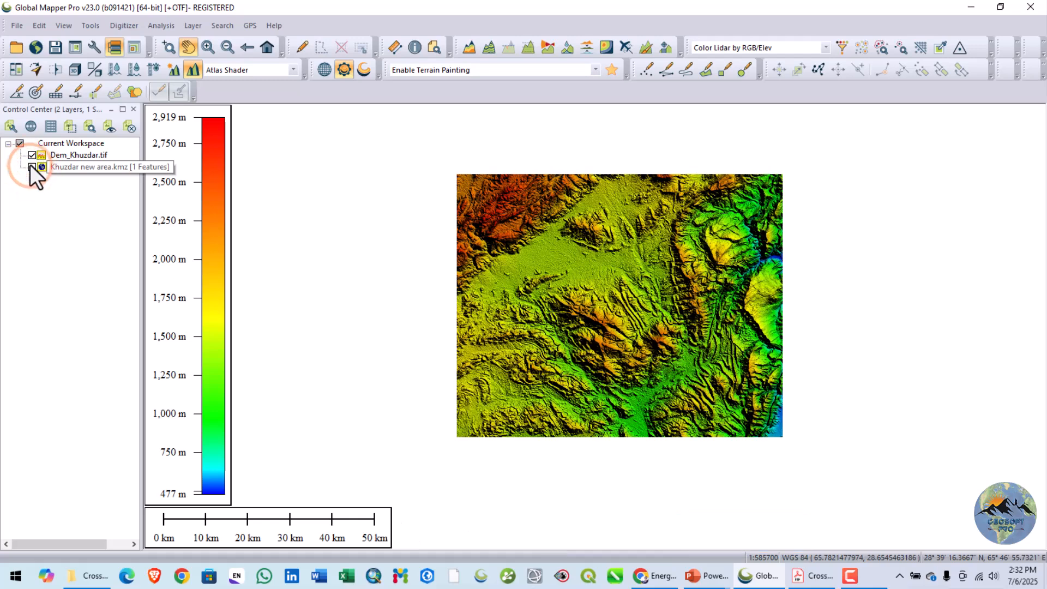
# - Toggle the Dem_Khuzdar.tif layer off and on to compare the elevation model with the area boundary
pyautogui.click(31, 156)
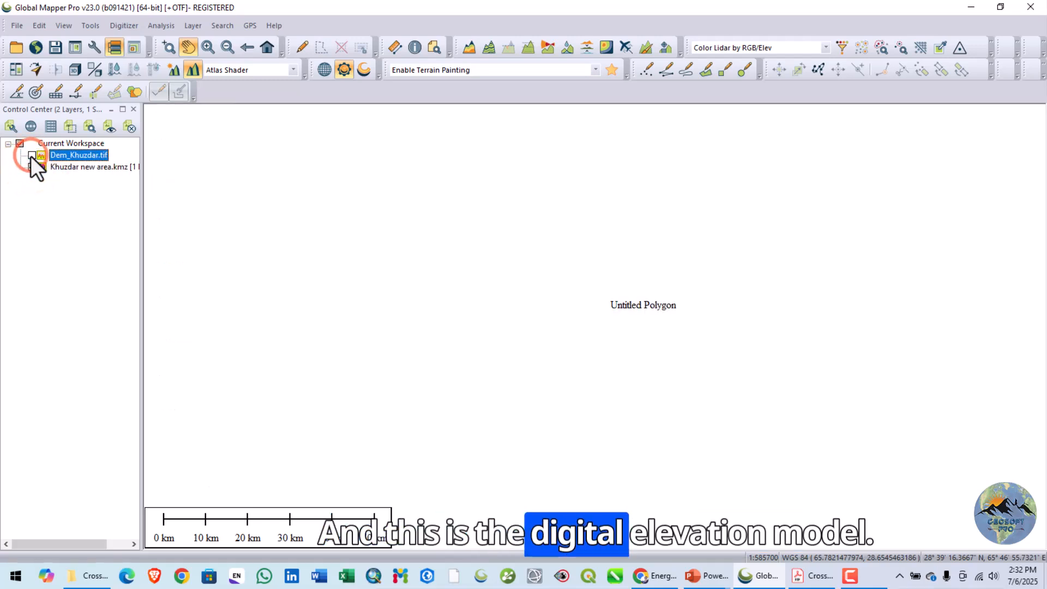
pyautogui.click(32, 155)
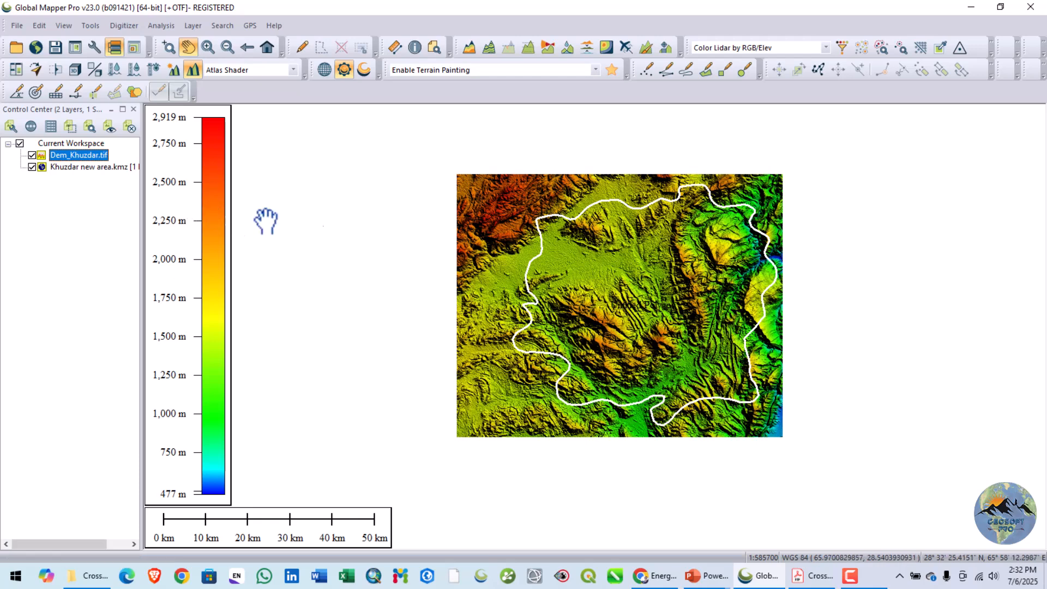
pyautogui.moveTo(550, 291); pyautogui.dragTo(577, 299)
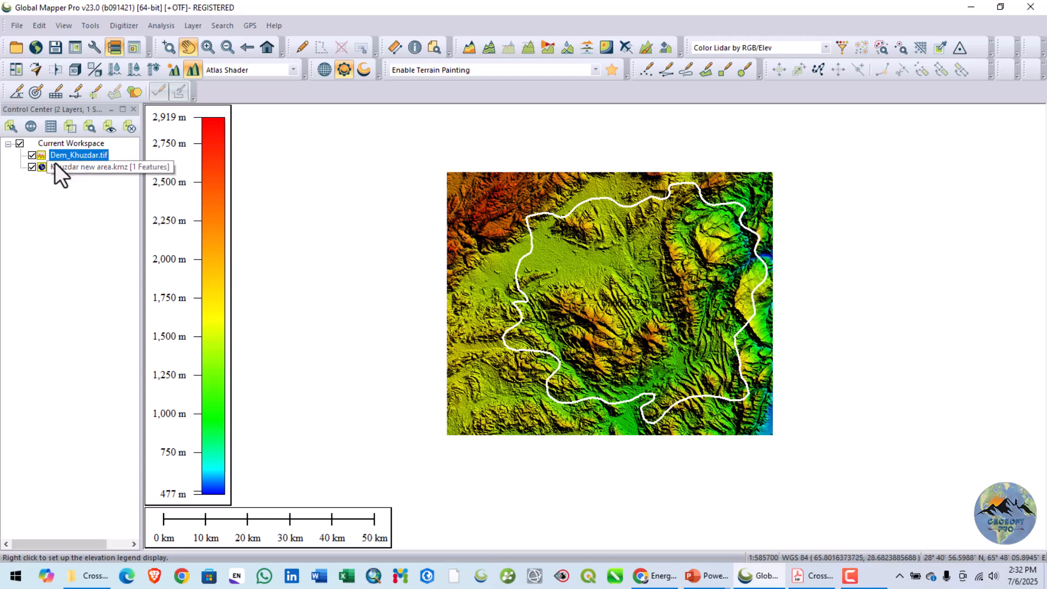
# - Select the Khuzdar new area boundary polygon and start an elevation grid export in GeoTIFF format
pyautogui.click(301, 47)
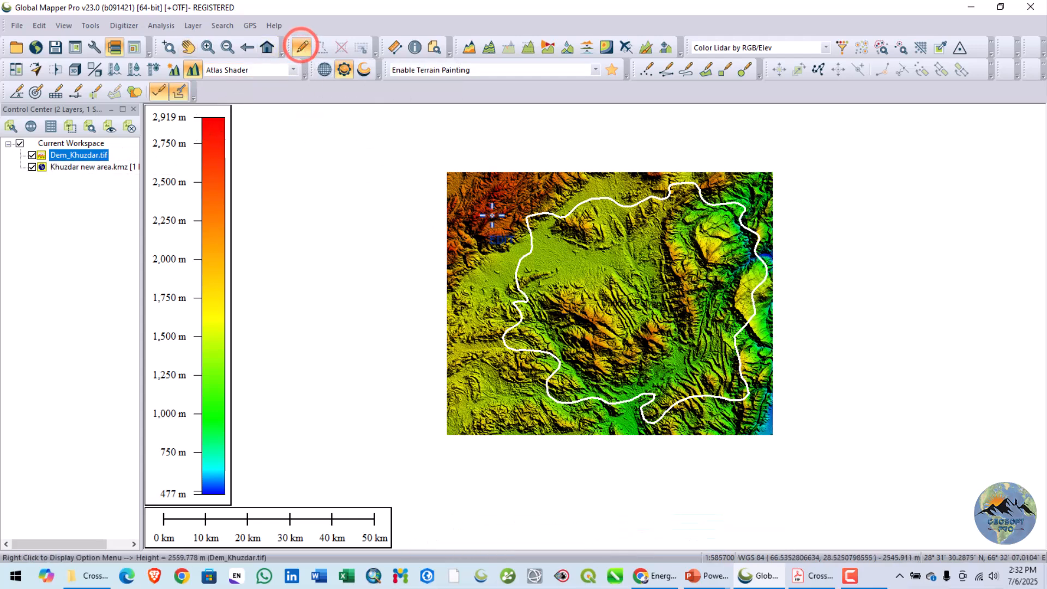
pyautogui.click(561, 218)
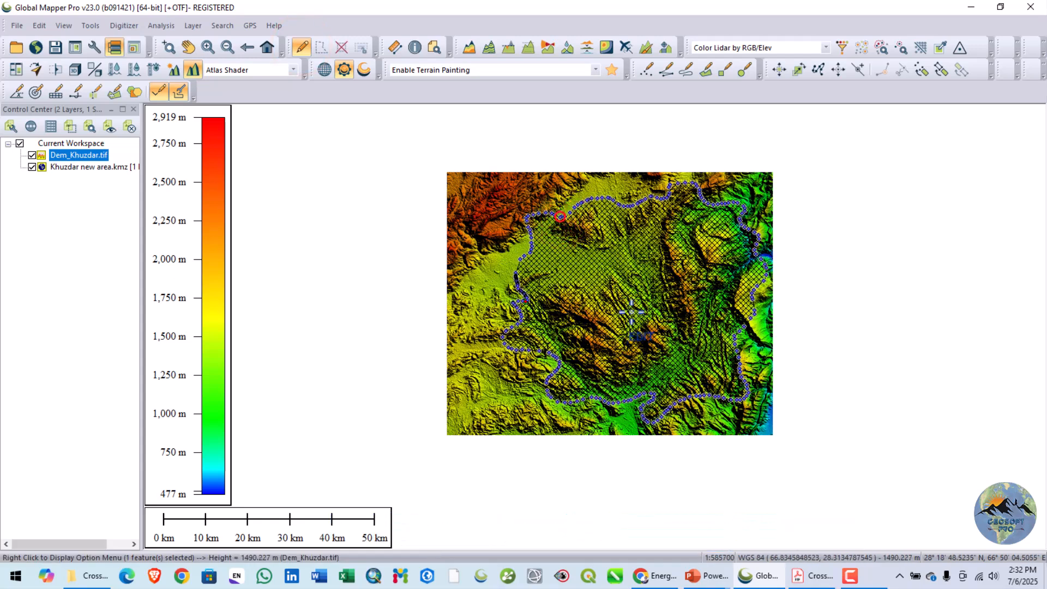
pyautogui.click(17, 27)
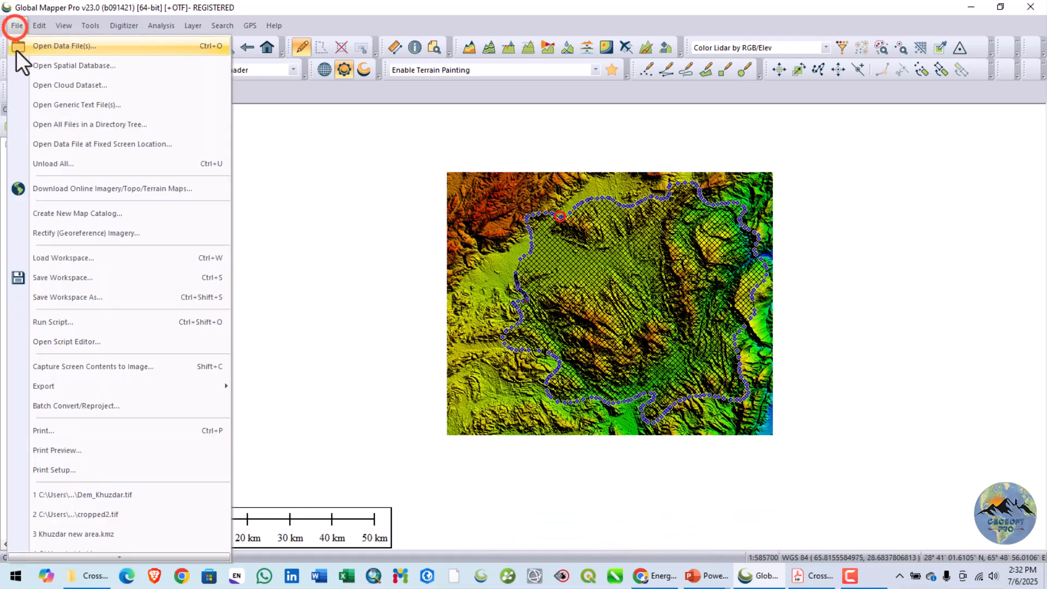
pyautogui.click(53, 387)
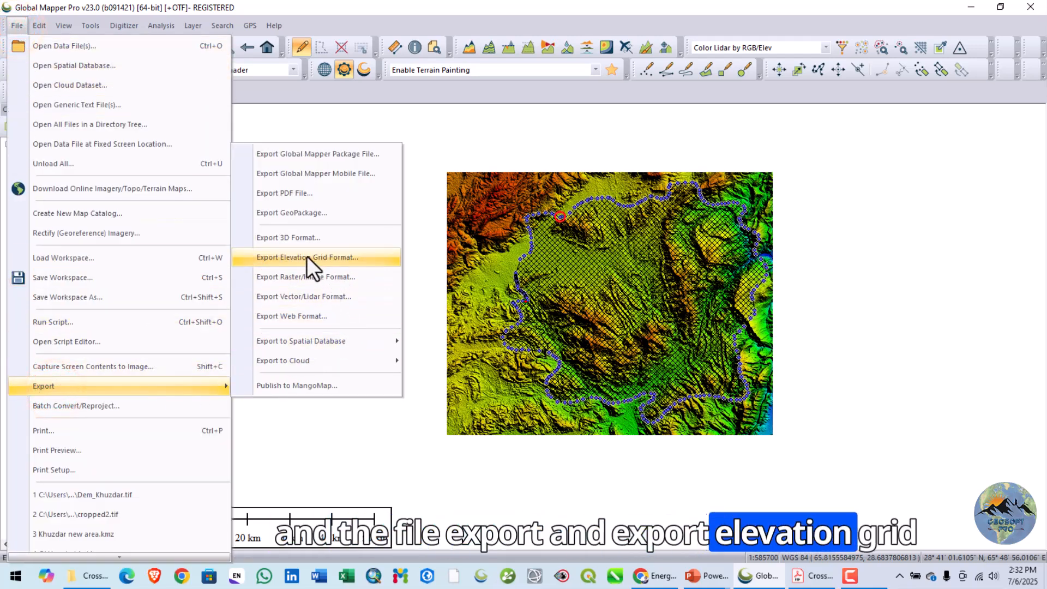
pyautogui.click(331, 257)
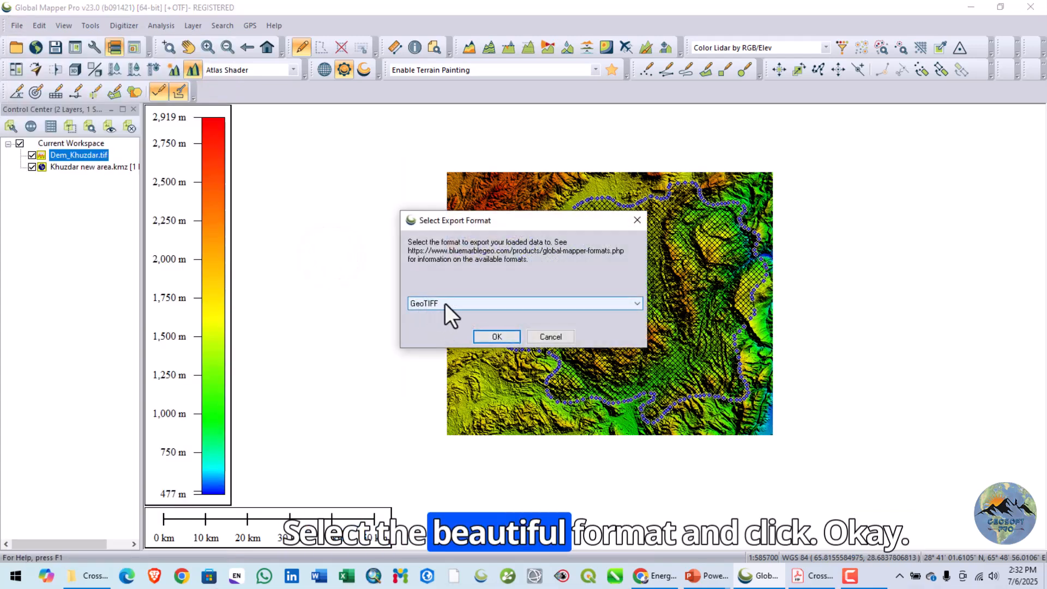
pyautogui.click(487, 336)
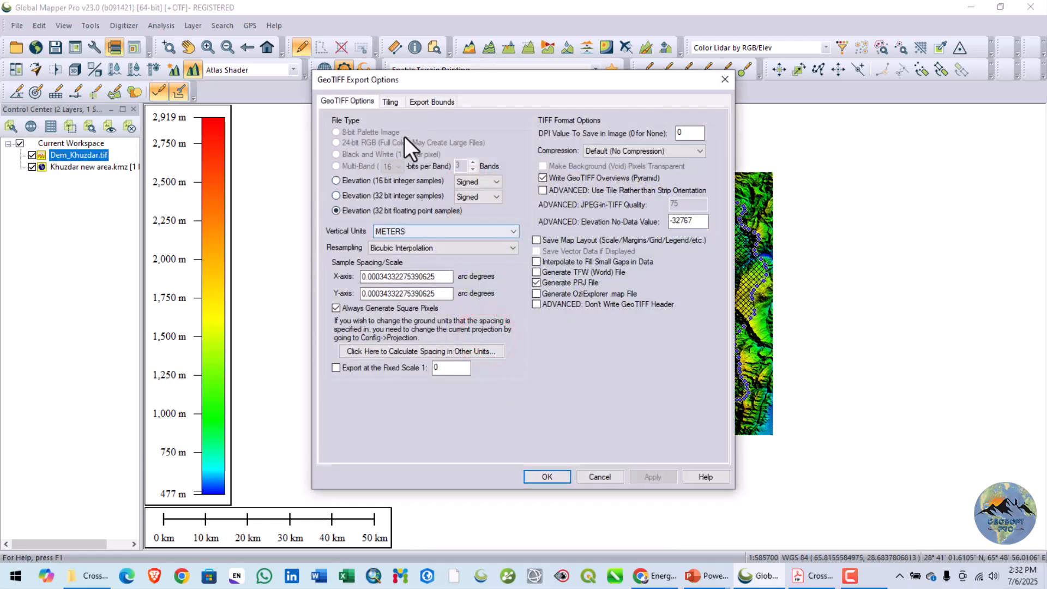
# - Set the GeoTIFF export bounds to Crop to Selected Area Feature(s) and accept the export options
pyautogui.click(433, 103)
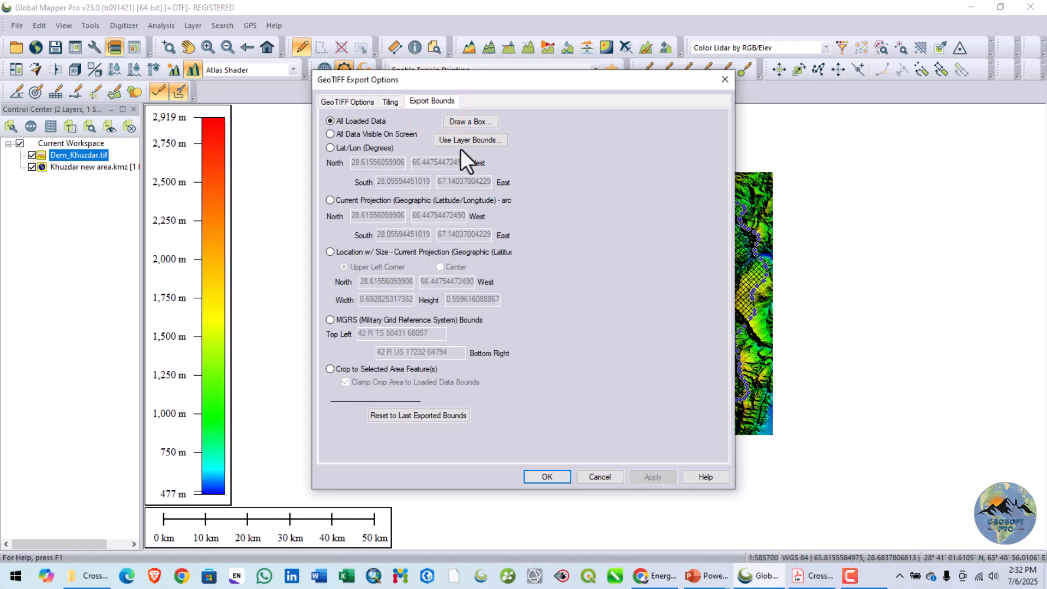
pyautogui.click(470, 122)
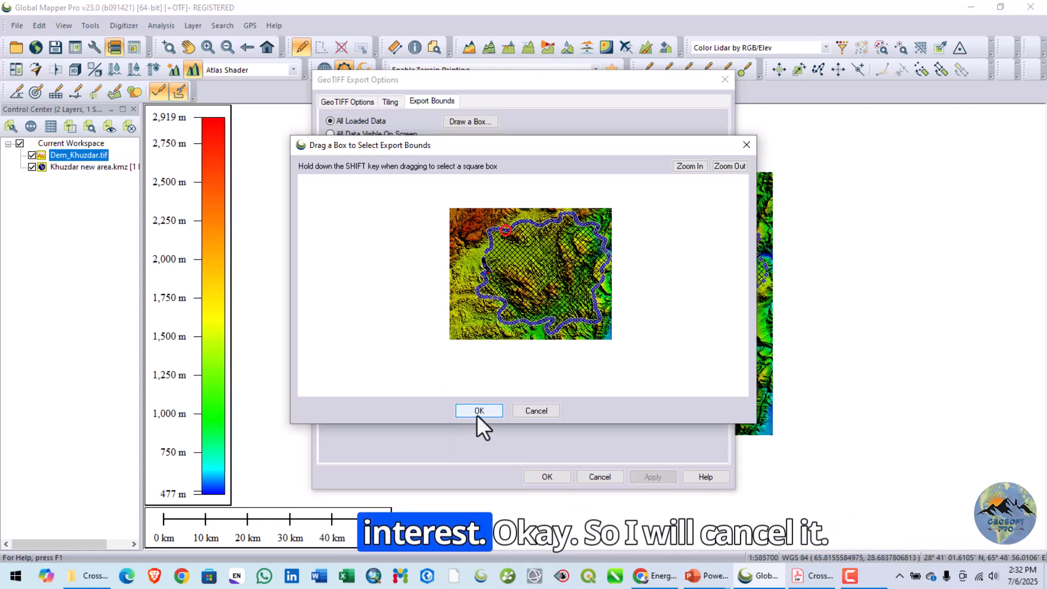
pyautogui.click(746, 146)
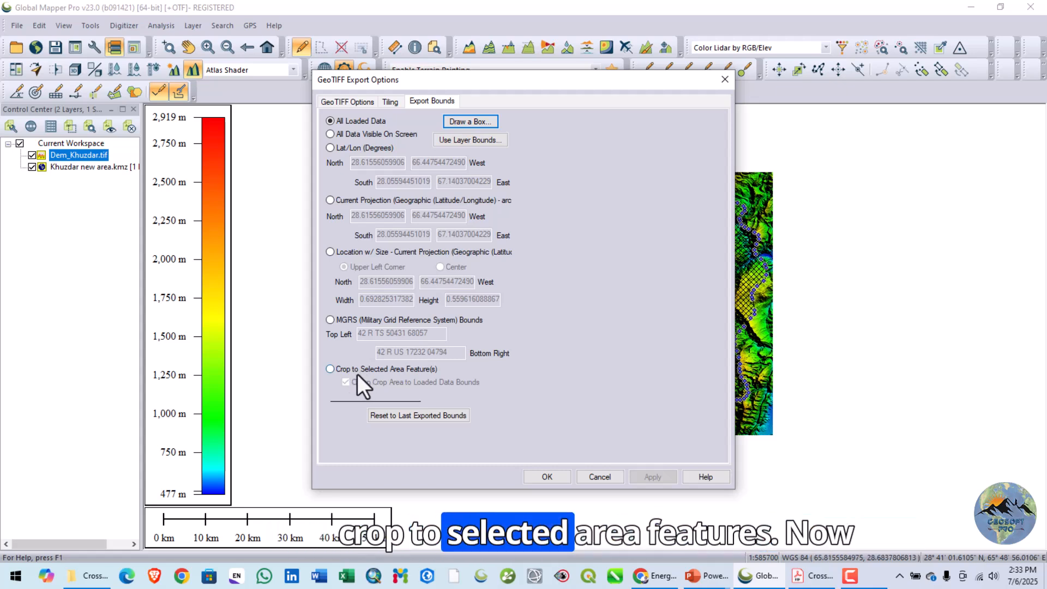
pyautogui.click(387, 369)
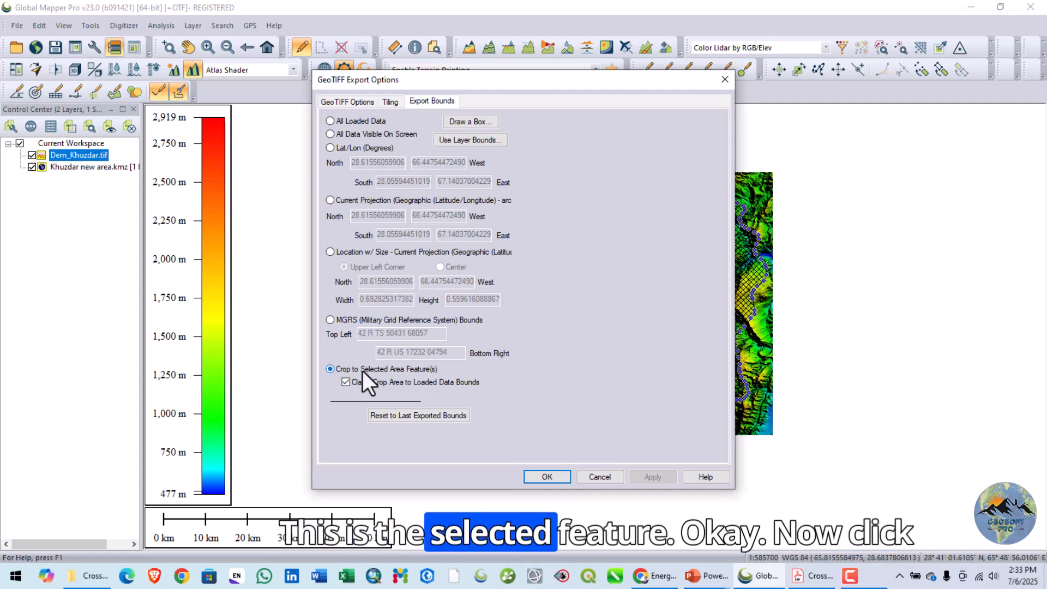
pyautogui.click(544, 476)
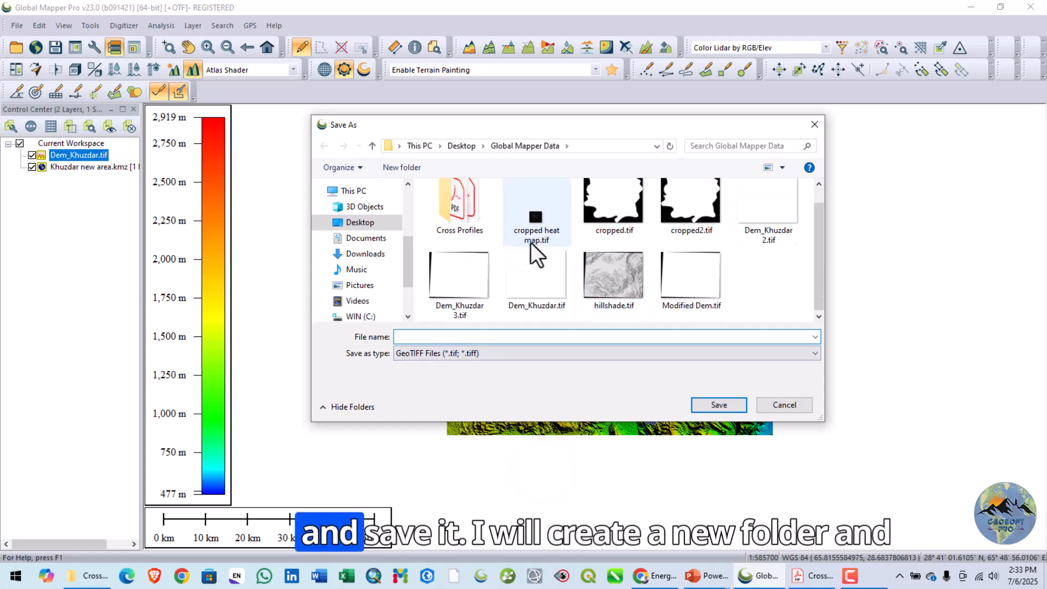
# - Create a folder named Aoi Dem in Global Mapper Data and save the cropped export there as Dem
pyautogui.click(406, 168)
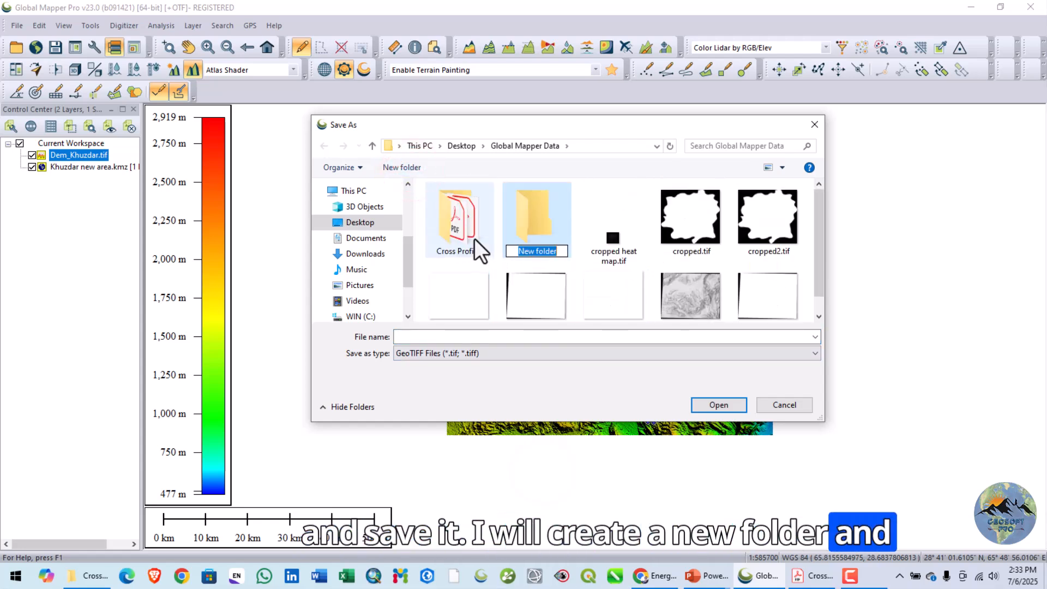
pyautogui.write('Aoi')
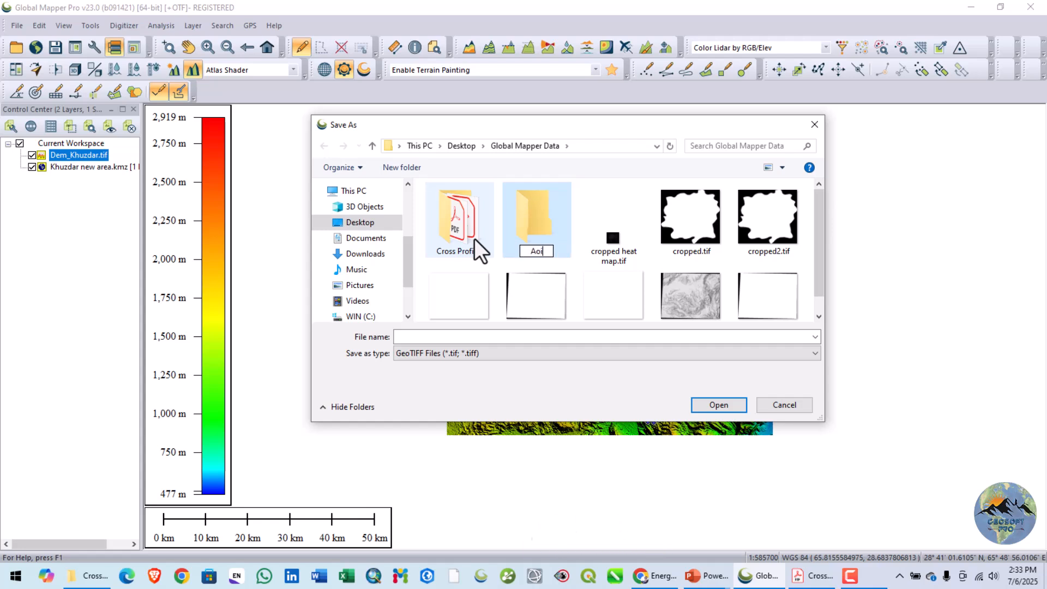
pyautogui.write(' Dem')
pyautogui.doubleClick(536, 230)
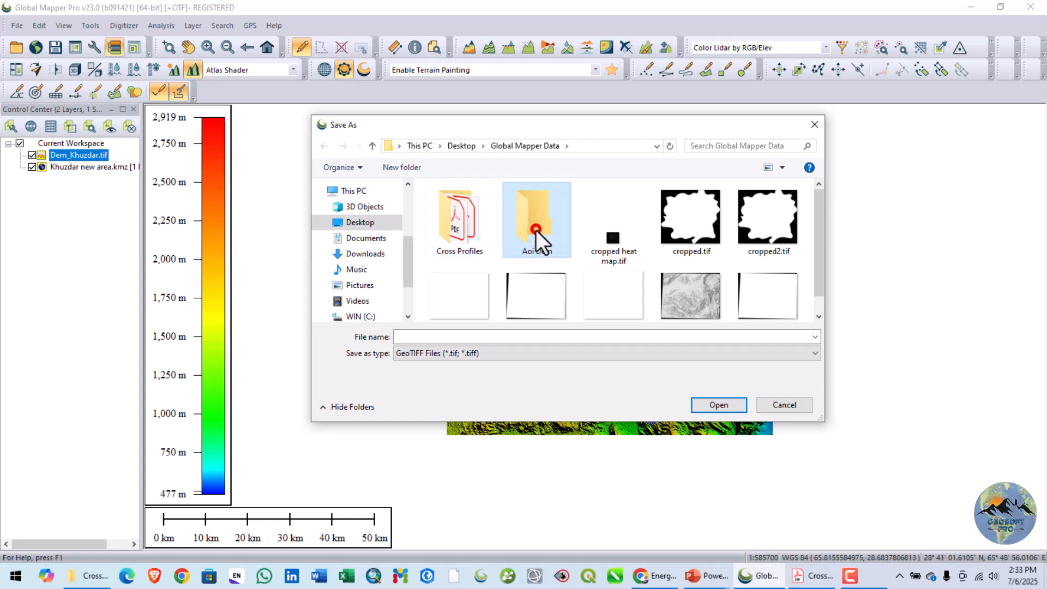
pyautogui.click(455, 336)
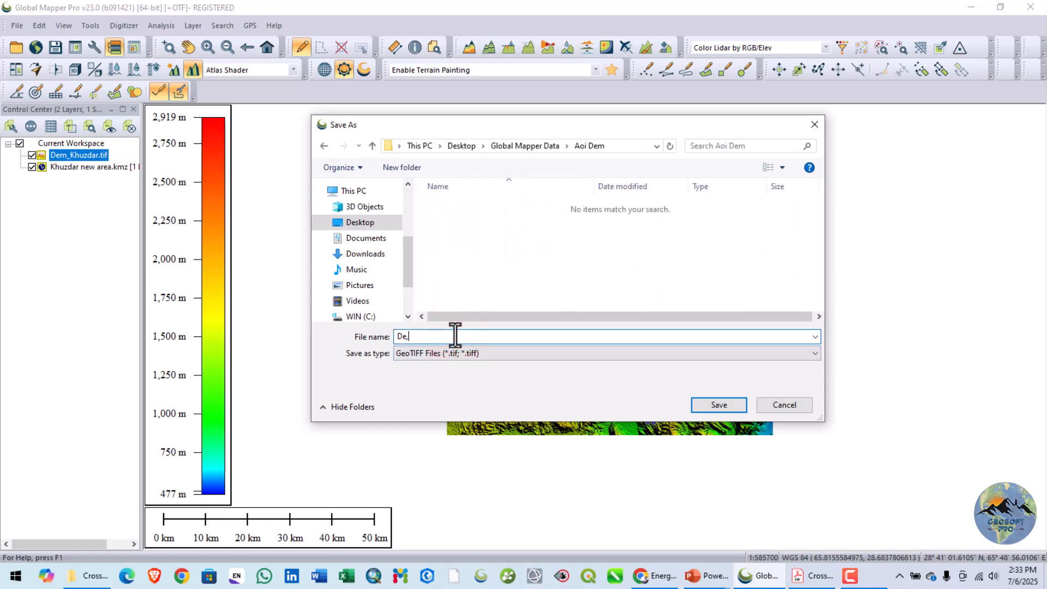
pyautogui.write('Dem')
pyautogui.click(717, 404)
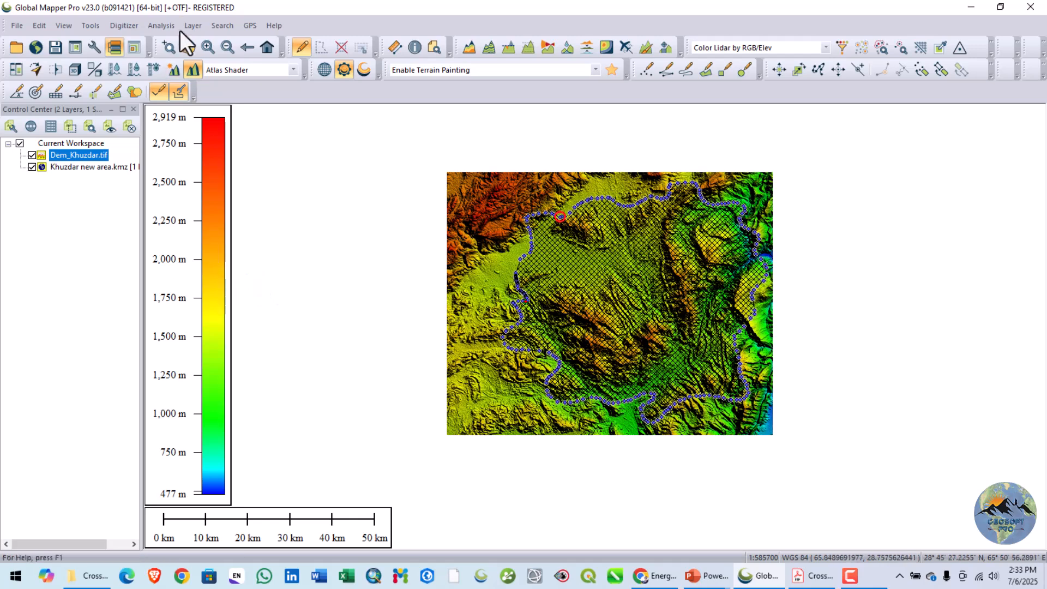
# - Deselect the boundary polygon and load the cropped Dem.tif from the Aoi Dem folder
pyautogui.click(296, 48)
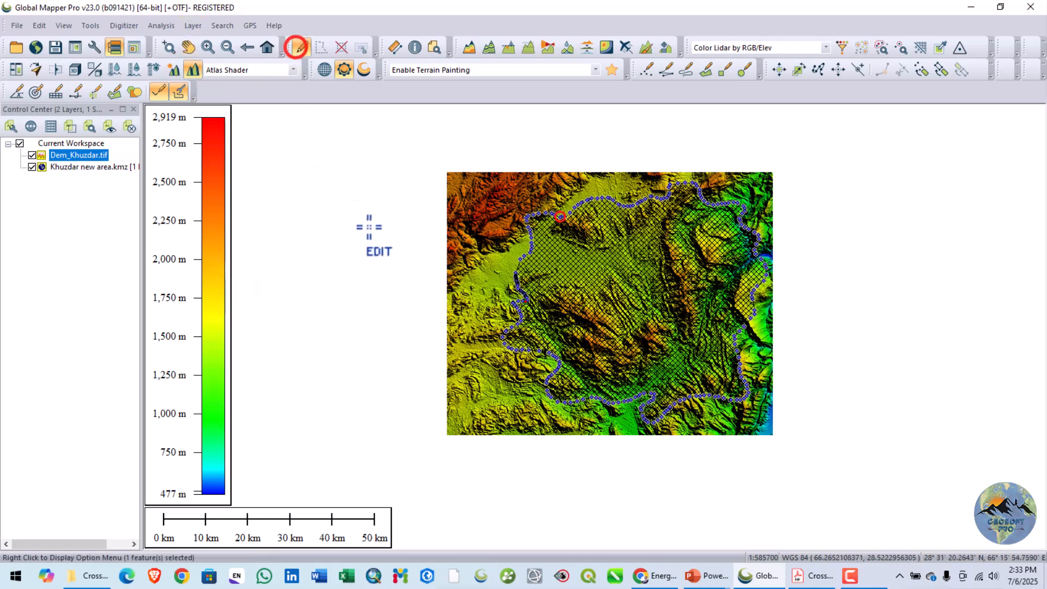
pyautogui.click(376, 232)
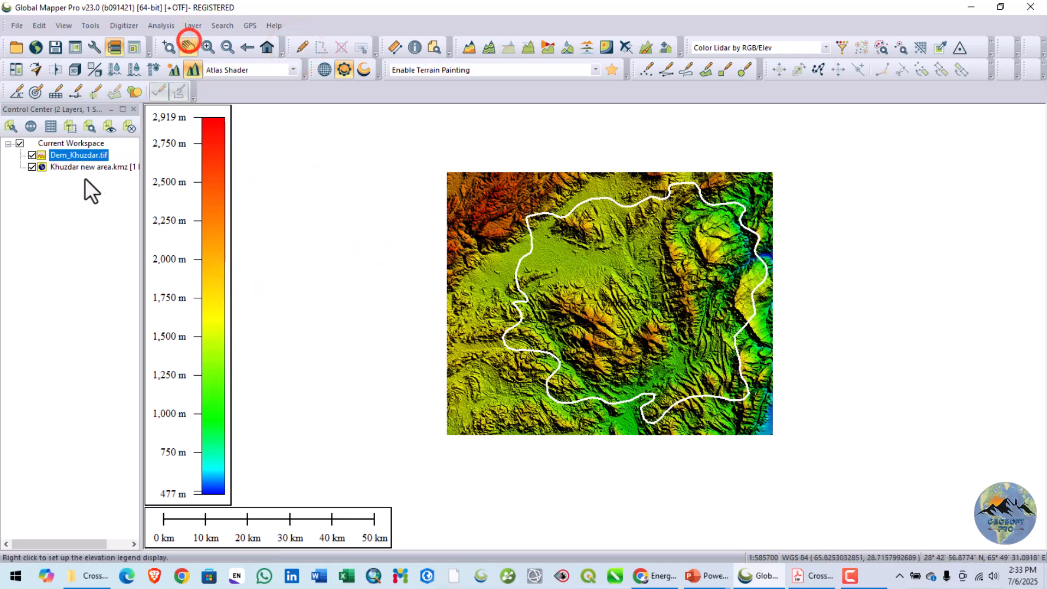
pyautogui.click(21, 27)
pyautogui.click(36, 47)
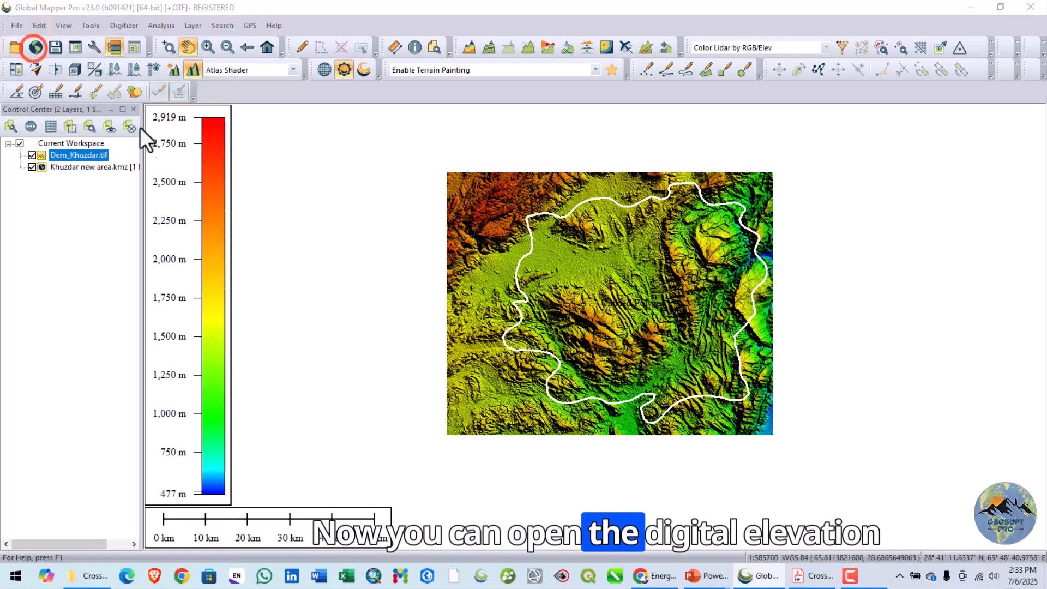
pyautogui.click(474, 213)
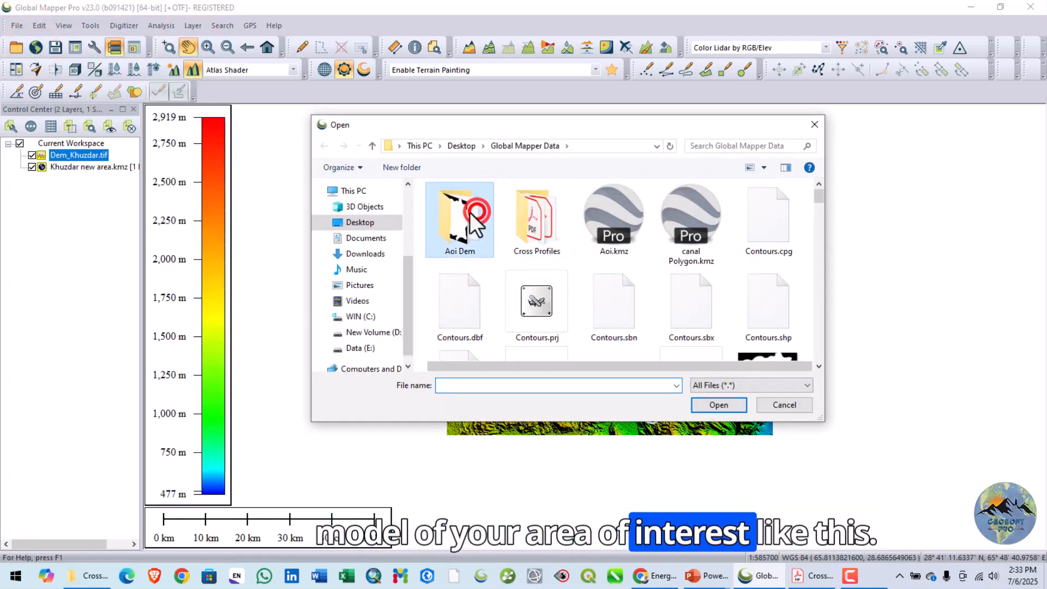
pyautogui.doubleClick(475, 213)
pyautogui.click(532, 221)
pyautogui.click(711, 403)
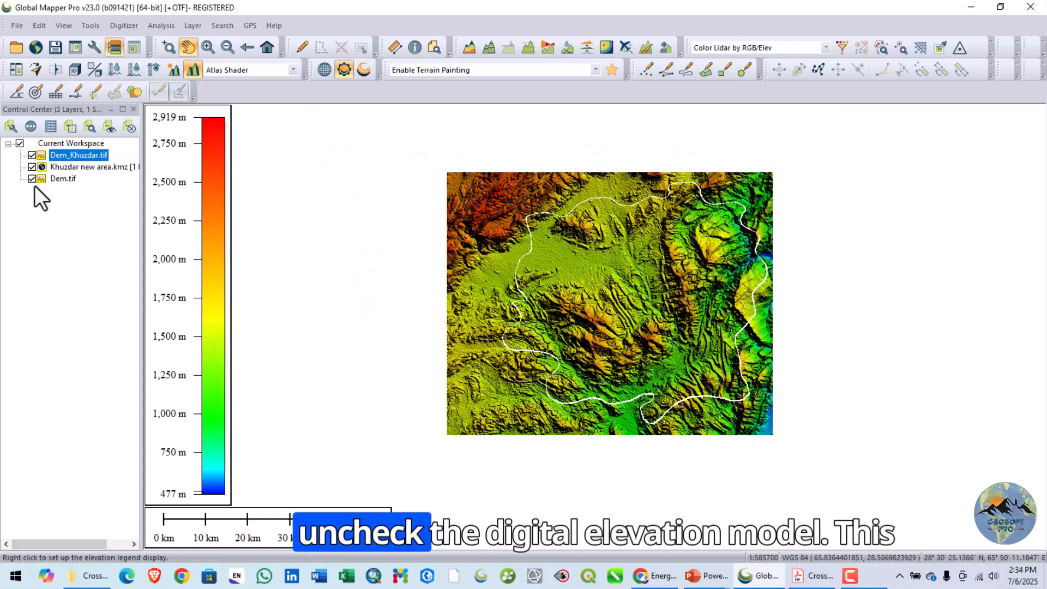
# - Hide the original Dem_Khuzdar.tif layer and keep the cropped Dem.tif layer displayed
pyautogui.click(32, 180)
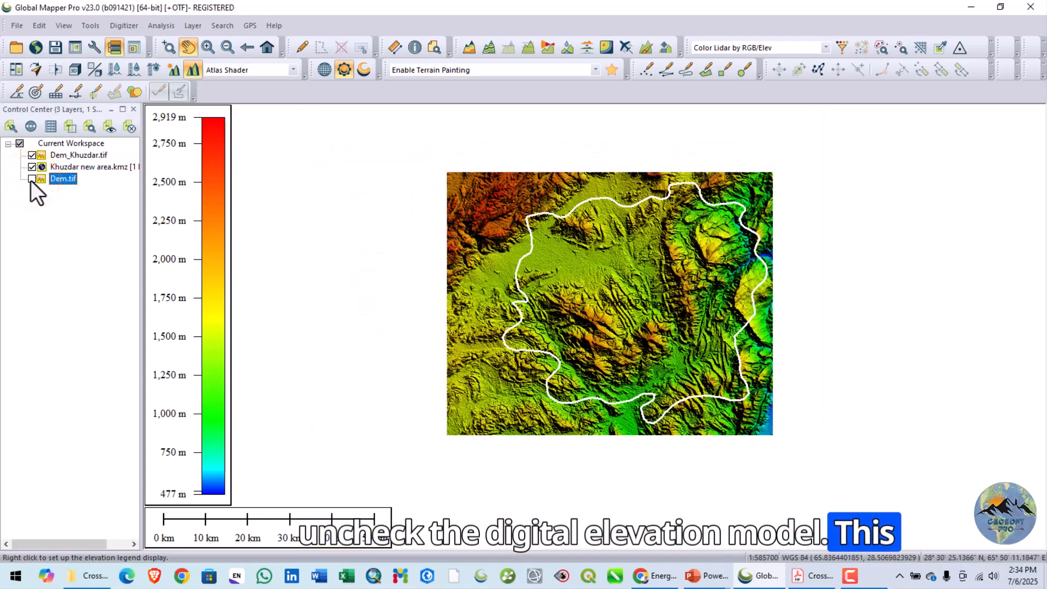
pyautogui.click(31, 179)
pyautogui.click(31, 155)
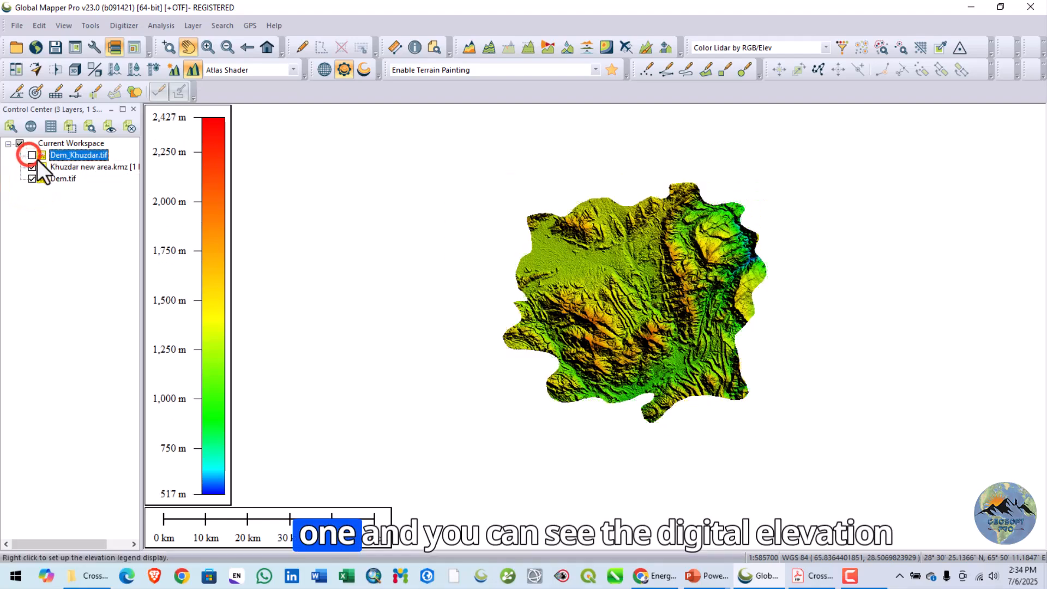
# - Examine the cropped elevation model's terrain and its edges along the area boundary
pyautogui.scroll(1, 635, 281)
pyautogui.scroll(2, 633, 279)
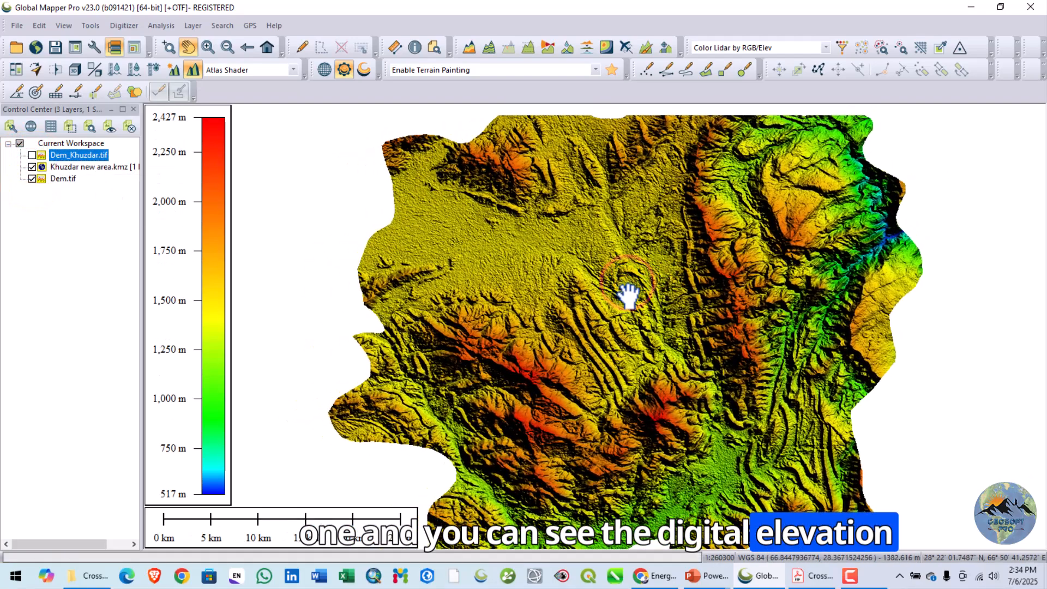
pyautogui.scroll(-3, 627, 289)
pyautogui.moveTo(657, 291); pyautogui.dragTo(635, 302)
pyautogui.scroll(1, 524, 302)
pyautogui.moveTo(523, 301); pyautogui.dragTo(652, 283)
pyautogui.moveTo(715, 300)
pyautogui.mouseDown()
pyautogui.moveTo(643, 299)
pyautogui.moveTo(608, 318)
pyautogui.moveTo(666, 358)
pyautogui.moveTo(687, 348)
pyautogui.moveTo(643, 313)
pyautogui.mouseUp()
pyautogui.scroll(-1, 658, 267)
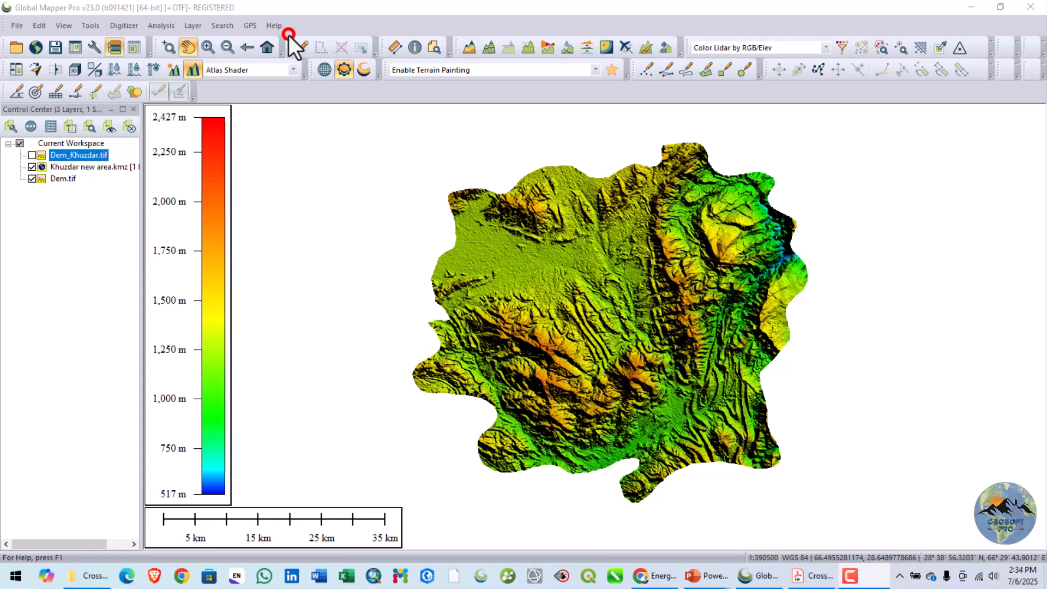
# - Display the original Dem_Khuzdar.tif layer again and hide the cropped Dem.tif layer
pyautogui.click(31, 155)
pyautogui.click(32, 179)
pyautogui.scroll(-2, 600, 253)
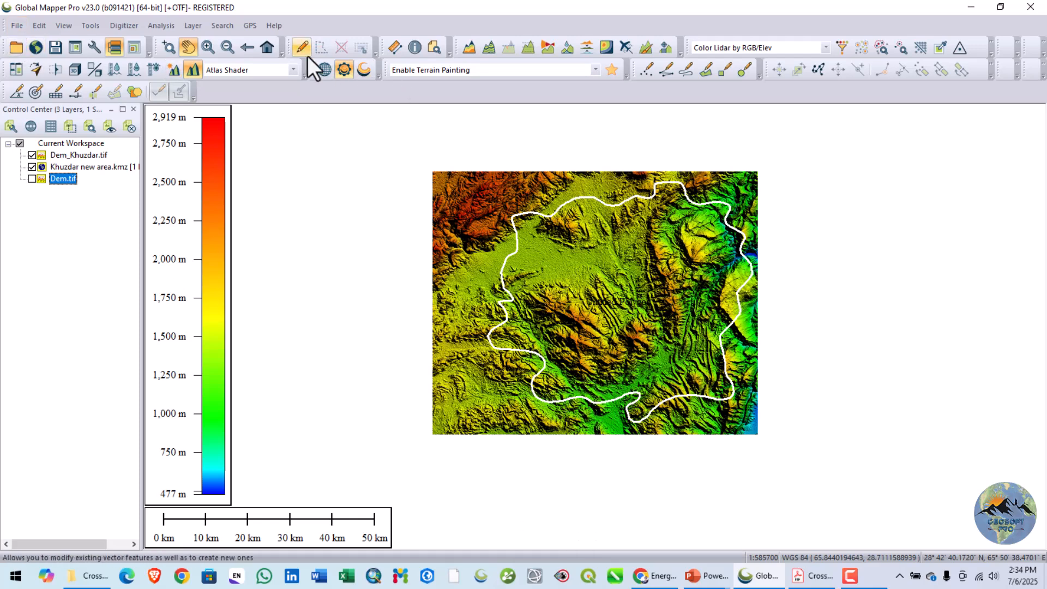
pyautogui.click(15, 27)
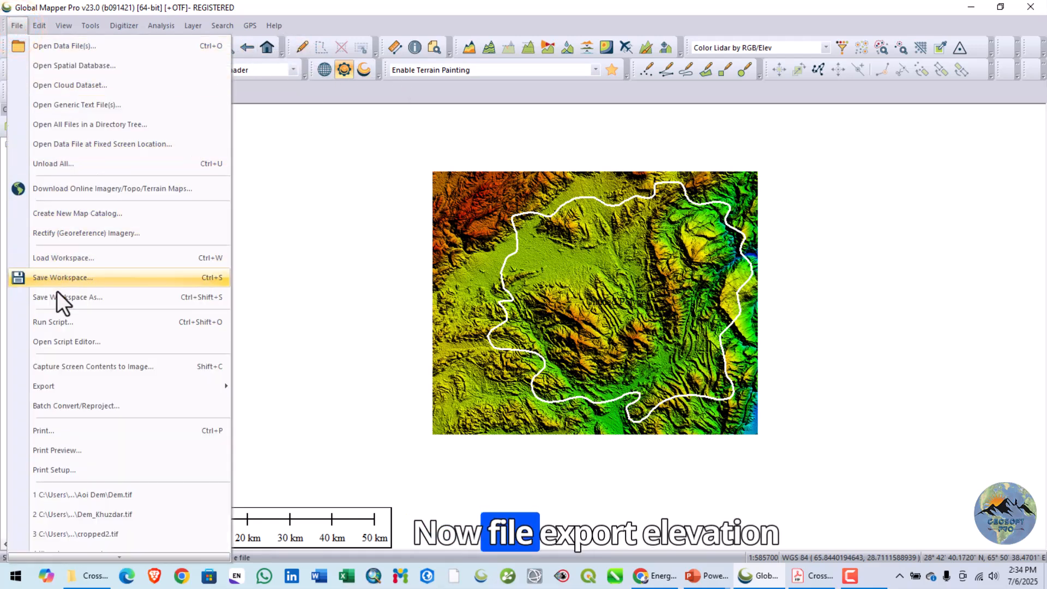
pyautogui.click(69, 384)
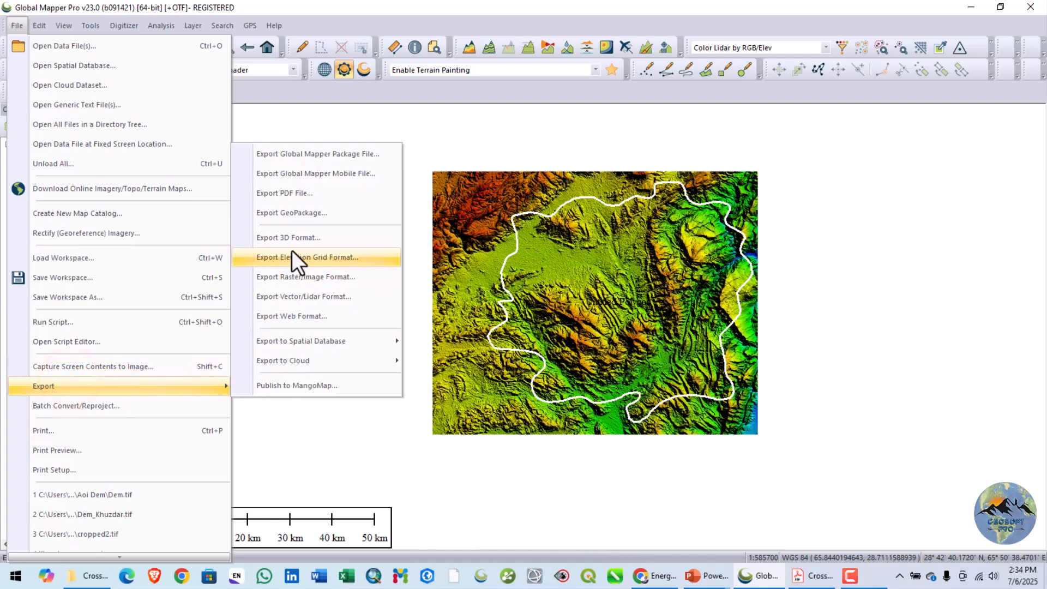
pyautogui.click(292, 256)
pyautogui.click(498, 337)
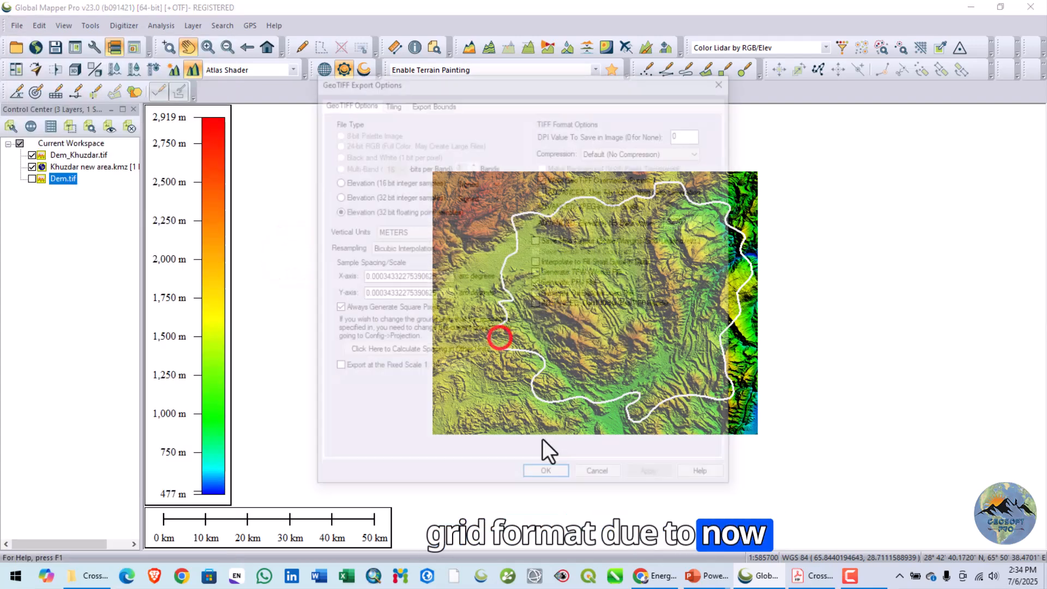
pyautogui.click(432, 103)
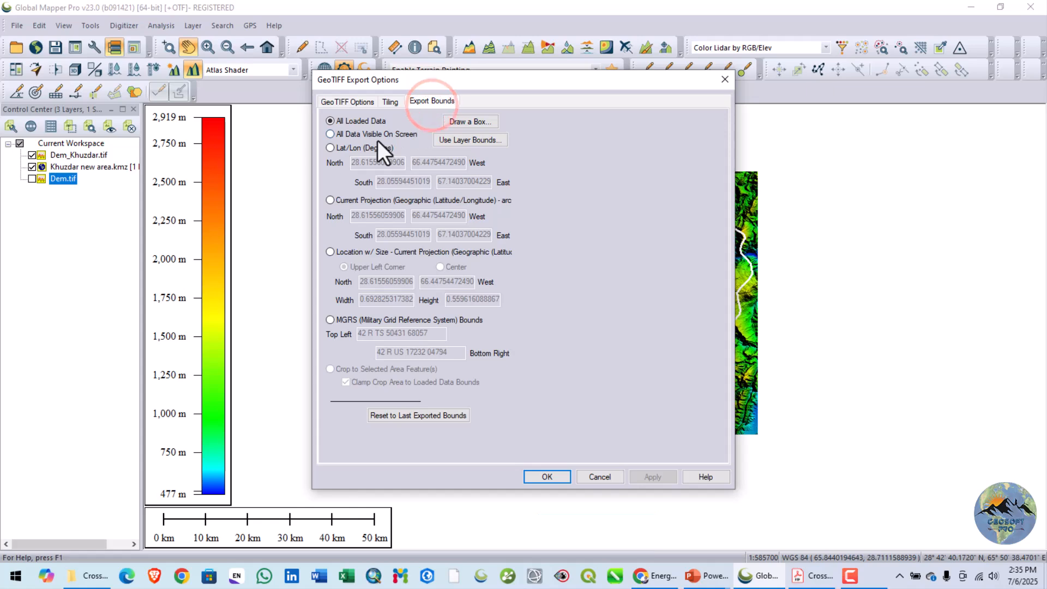
pyautogui.moveTo(607, 84); pyautogui.dragTo(254, 94)
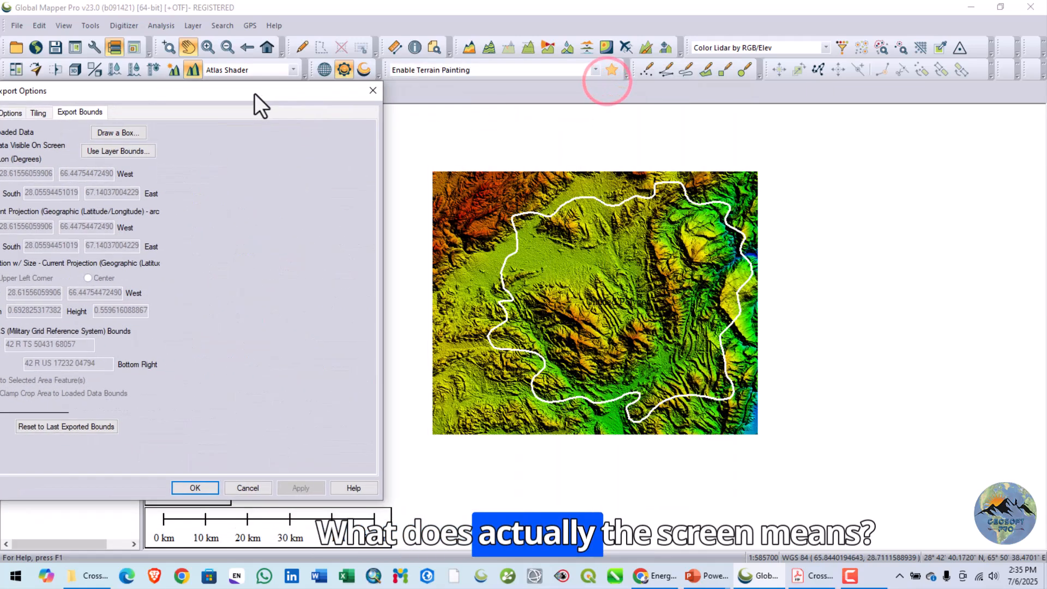
pyautogui.click(372, 87)
# - Set up a GeoTIFF elevation grid export of the mountainous central part of Dem_Khuzdar.tif, with bounds set to All Data Visible On Screen
pyautogui.scroll(5, 596, 276)
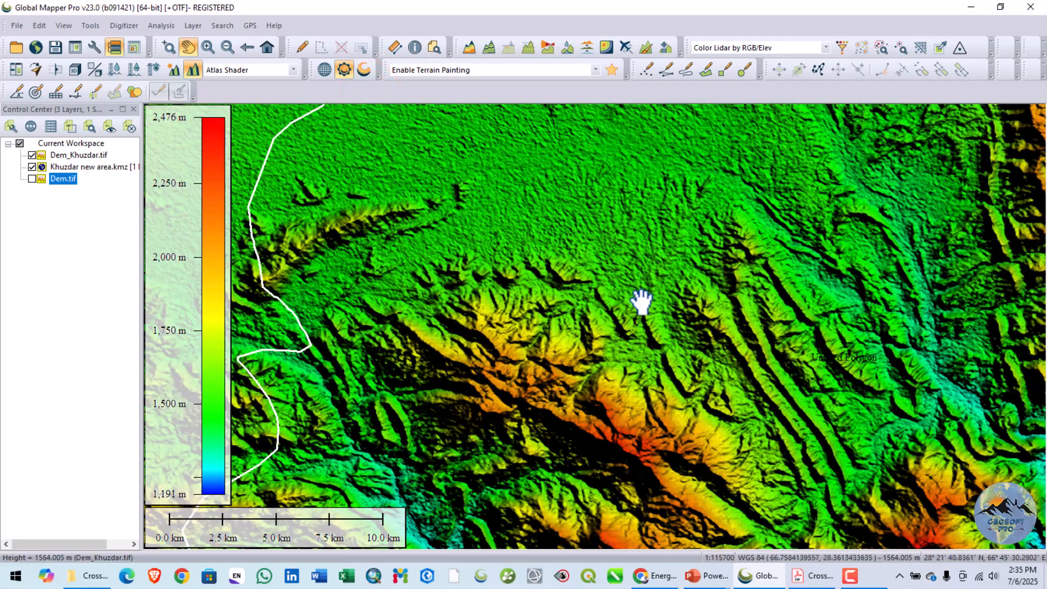
pyautogui.moveTo(704, 310); pyautogui.dragTo(712, 166)
pyautogui.moveTo(626, 362); pyautogui.dragTo(597, 321)
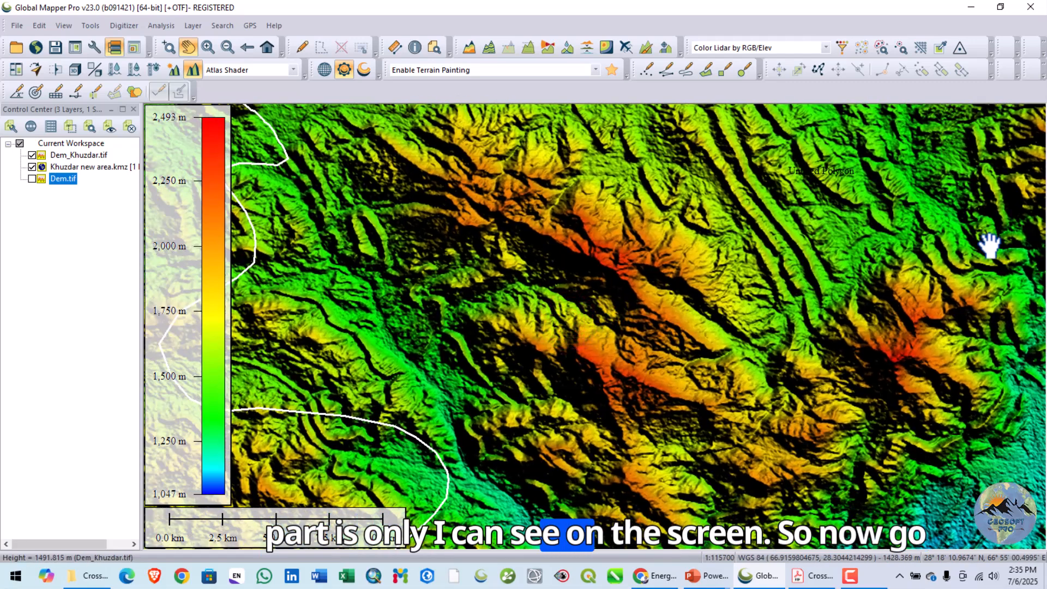
pyautogui.click(17, 26)
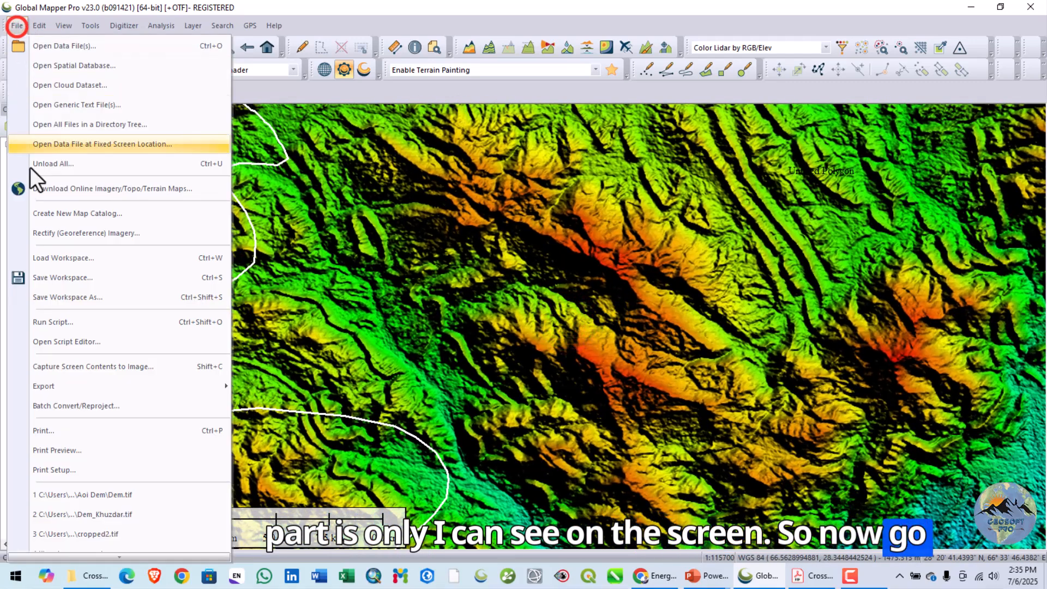
pyautogui.click(71, 385)
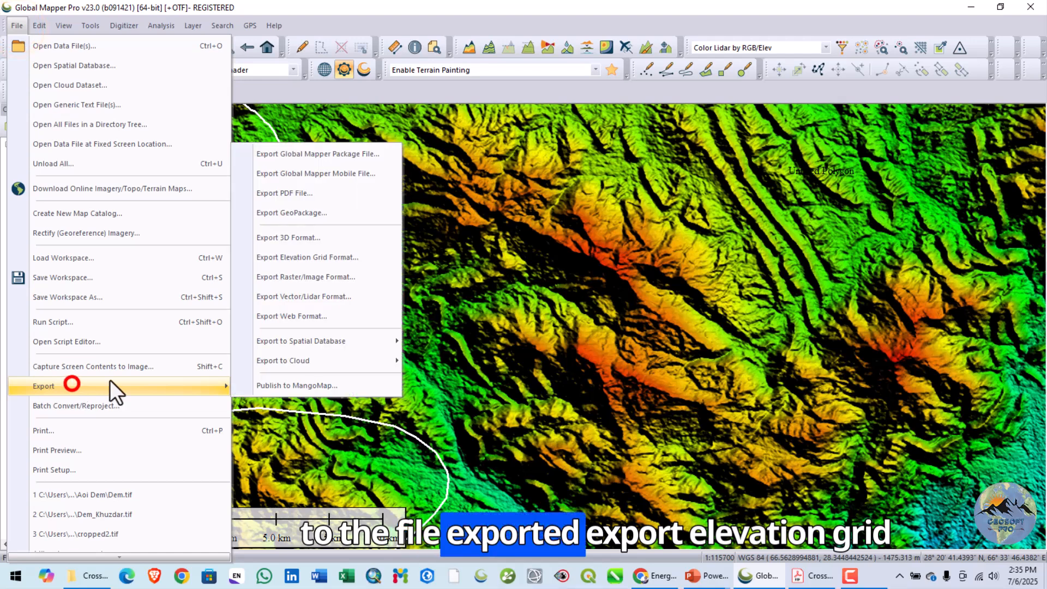
pyautogui.click(260, 260)
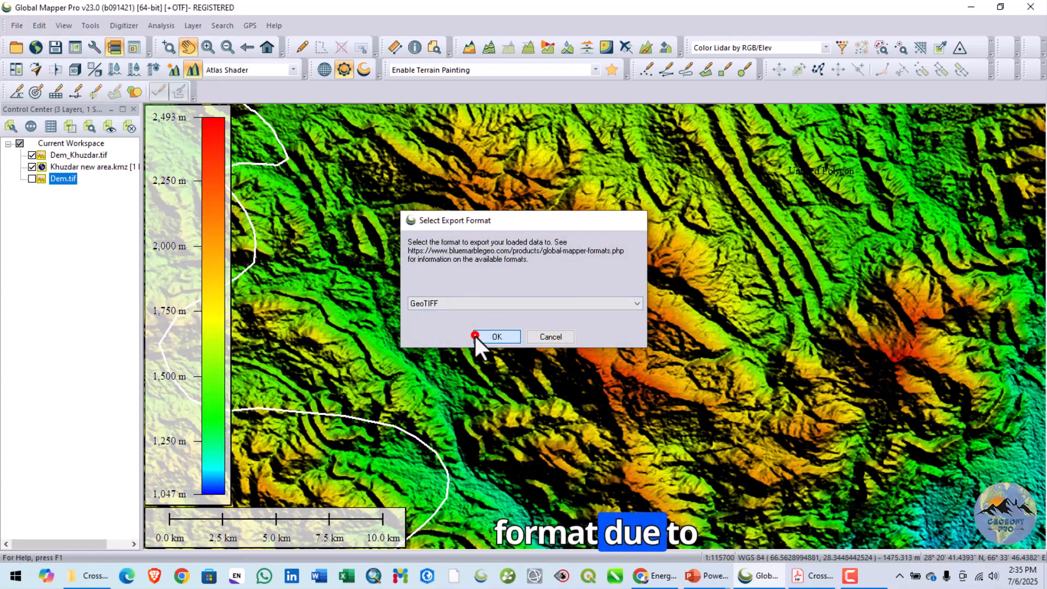
pyautogui.click(480, 336)
pyautogui.click(433, 102)
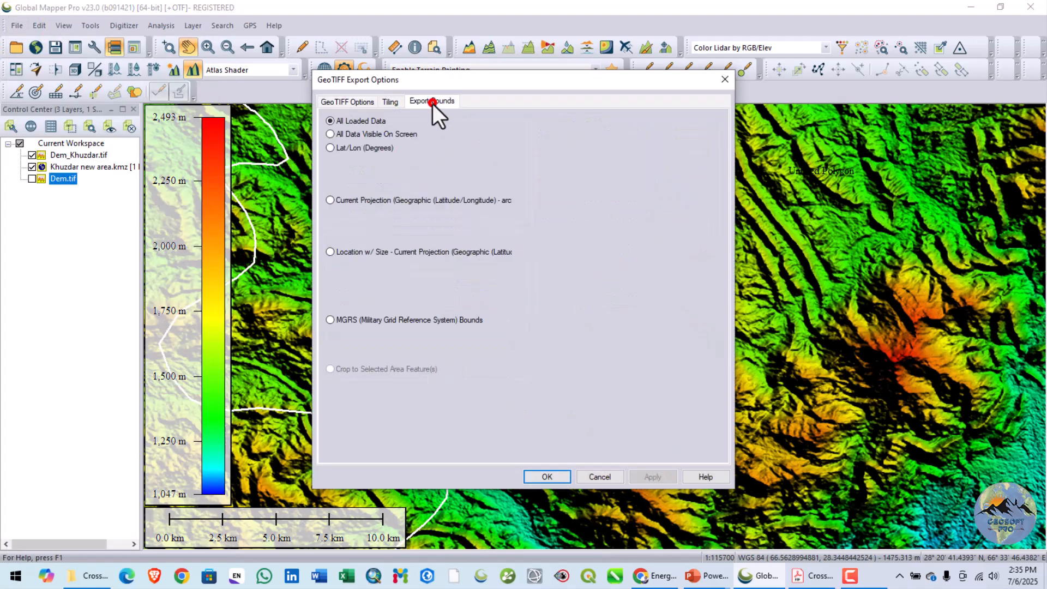
pyautogui.click(373, 136)
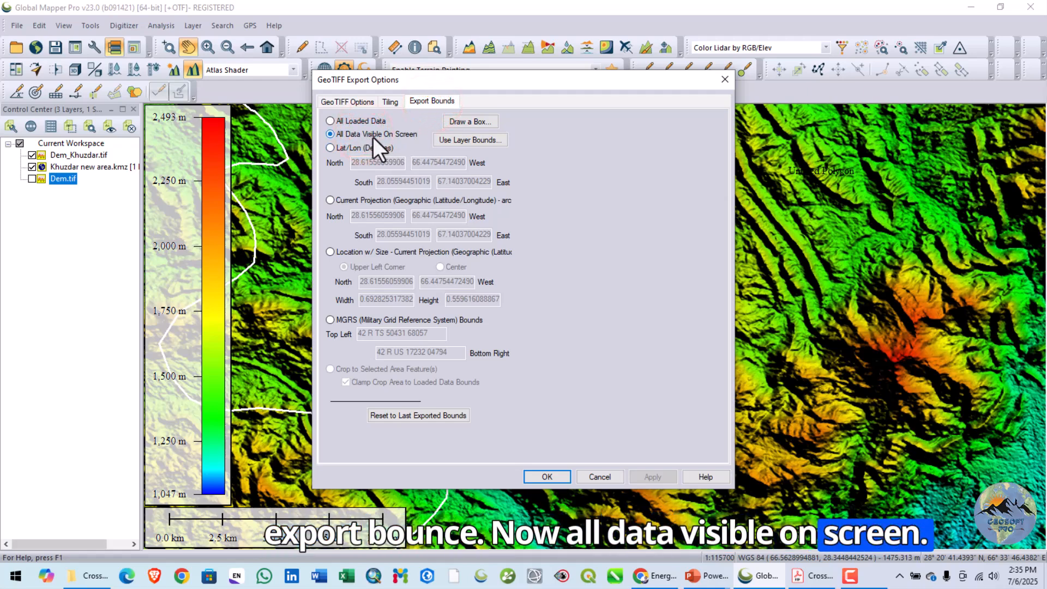
pyautogui.click(530, 474)
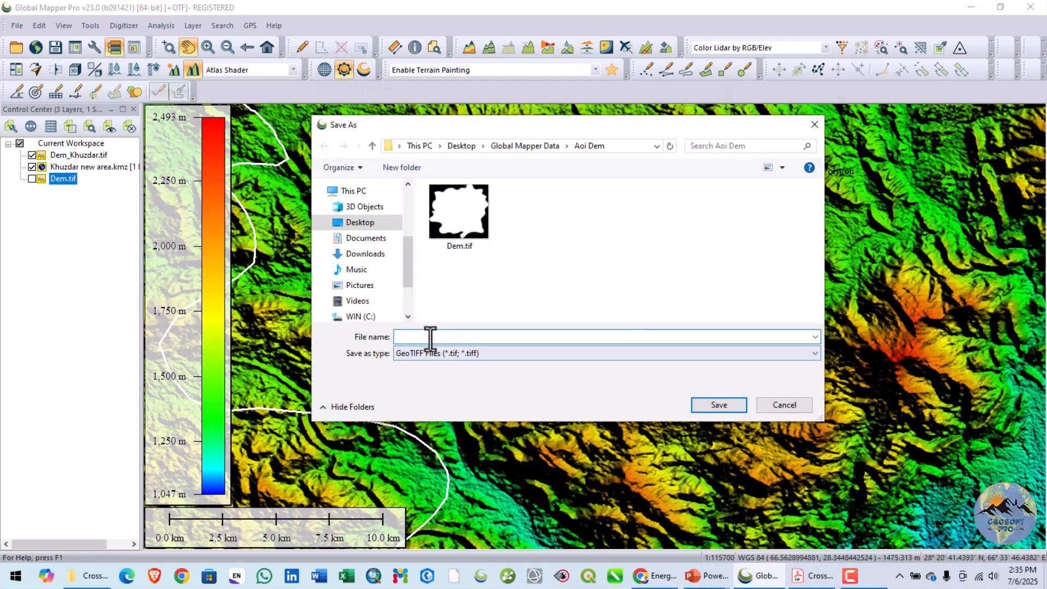
# - Save the exported GeoTIFF as Screen Dem in the Aoi Dem folder
pyautogui.write('Sc')
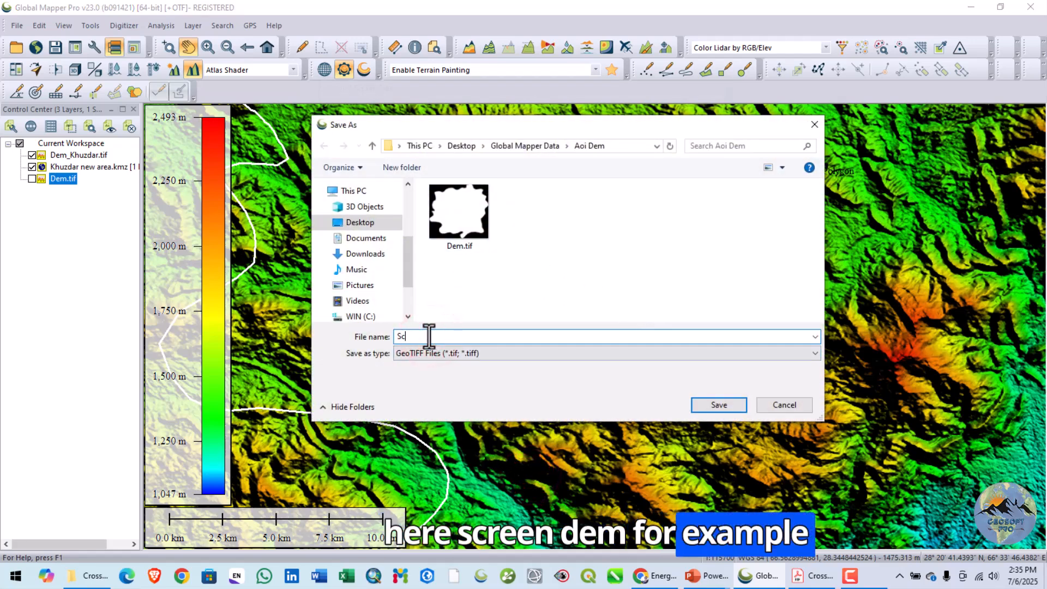
pyautogui.write('een Dem')
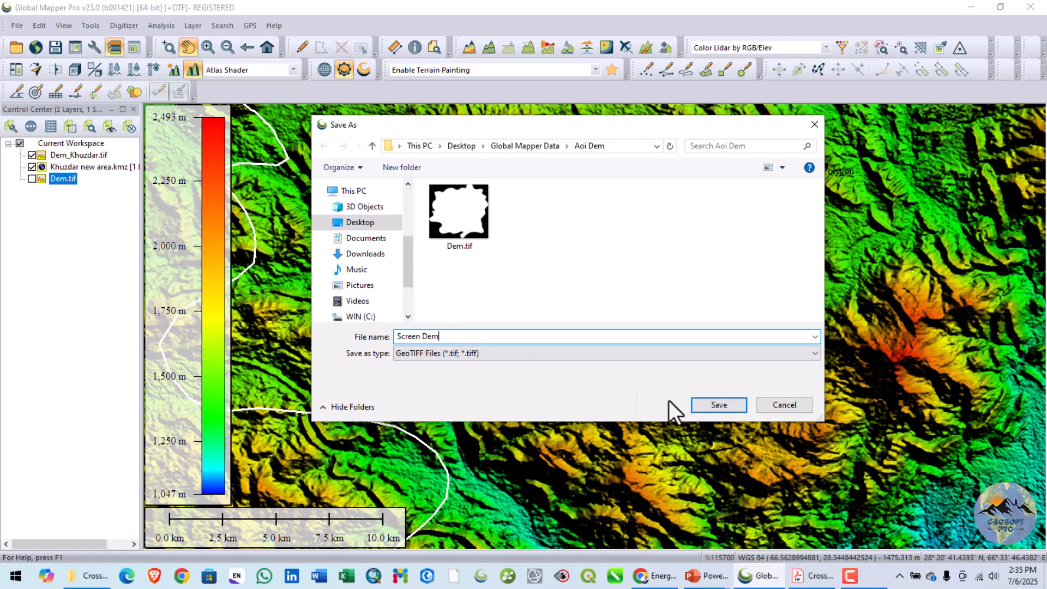
pyautogui.click(705, 409)
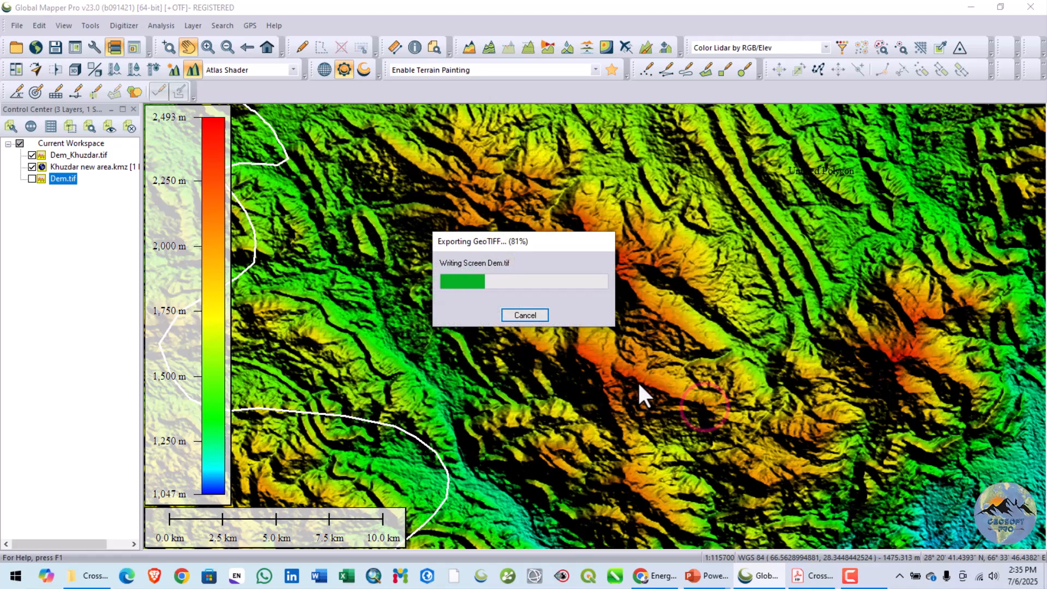
# - Load Screen Dem.tif from the Aoi Dem folder into the workspace
pyautogui.scroll(-1, 633, 388)
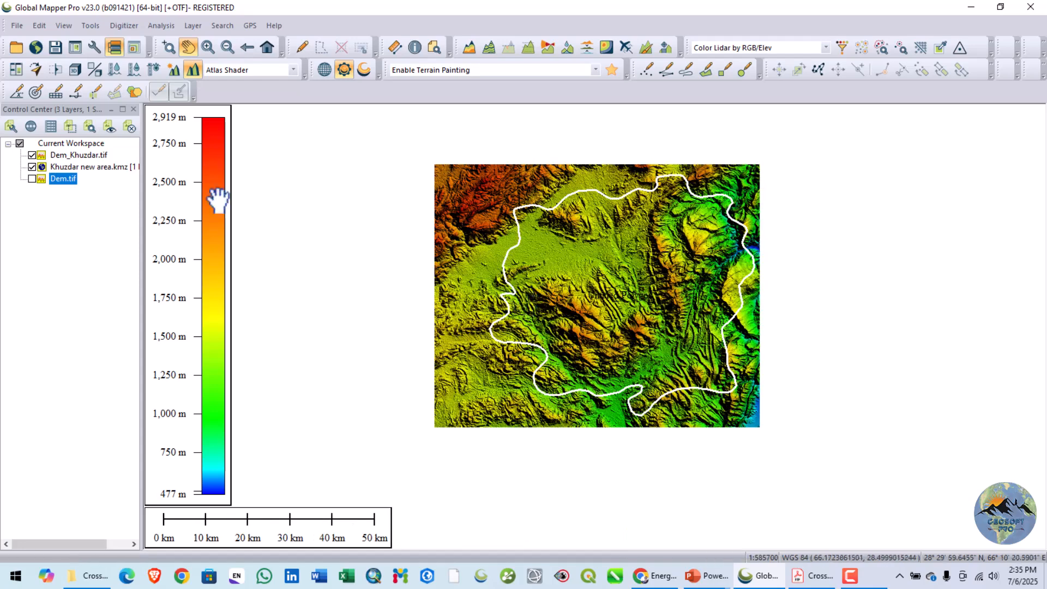
pyautogui.click(16, 26)
pyautogui.click(30, 46)
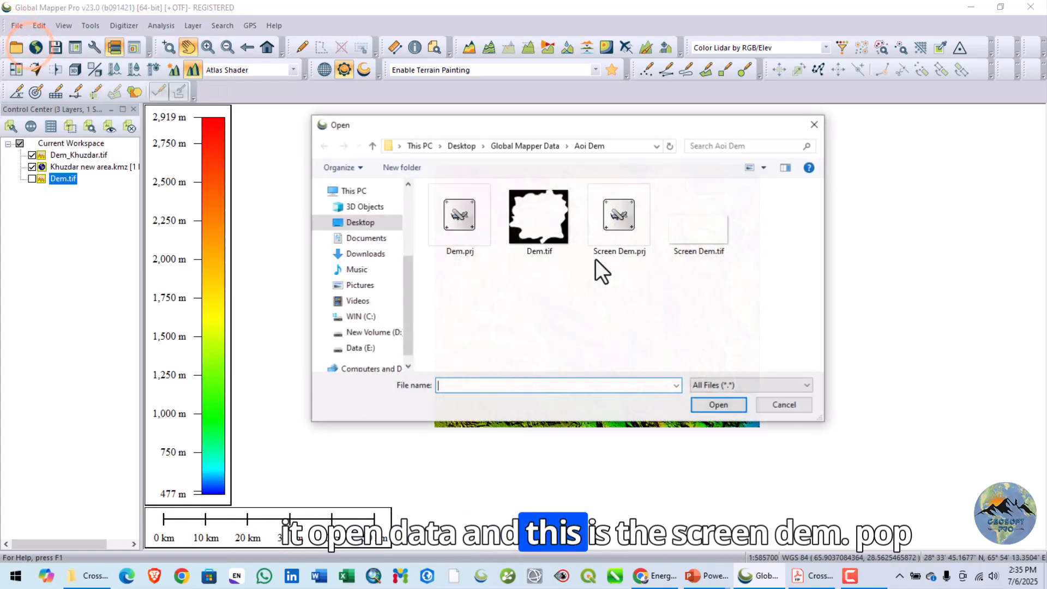
pyautogui.click(691, 225)
pyautogui.click(711, 405)
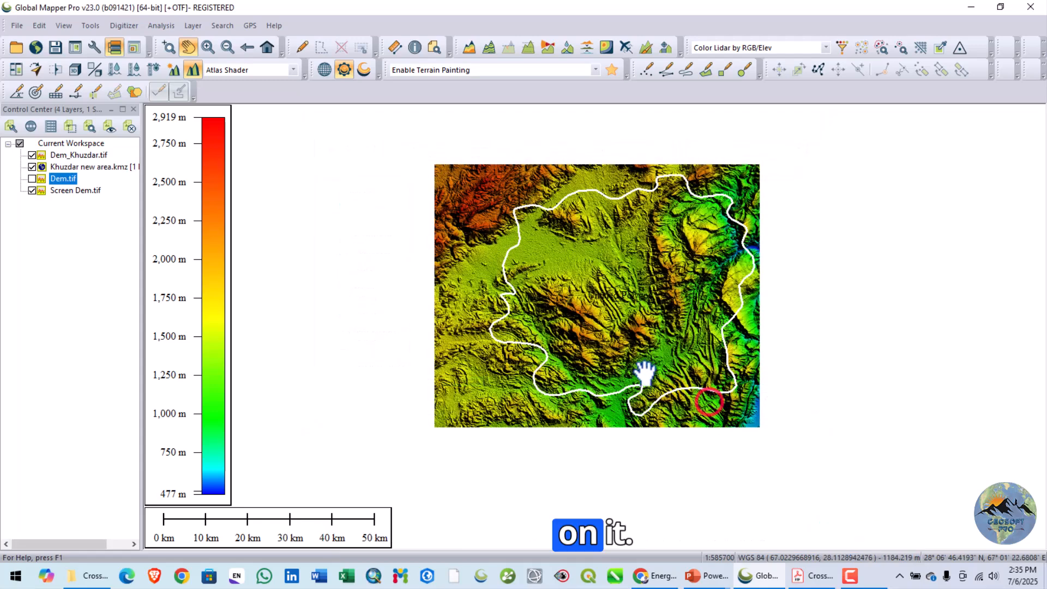
# - Hide the Dem_Khuzdar.tif and Khuzdar new area.kmz layers and examine the extent and terrain of Screen Dem.tif
pyautogui.click(28, 155)
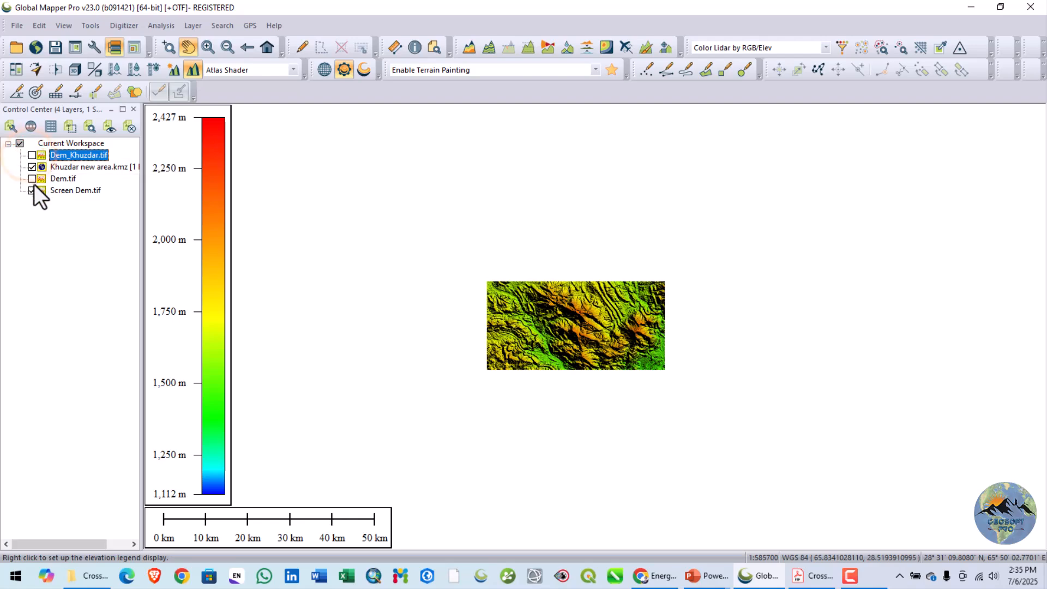
pyautogui.click(32, 167)
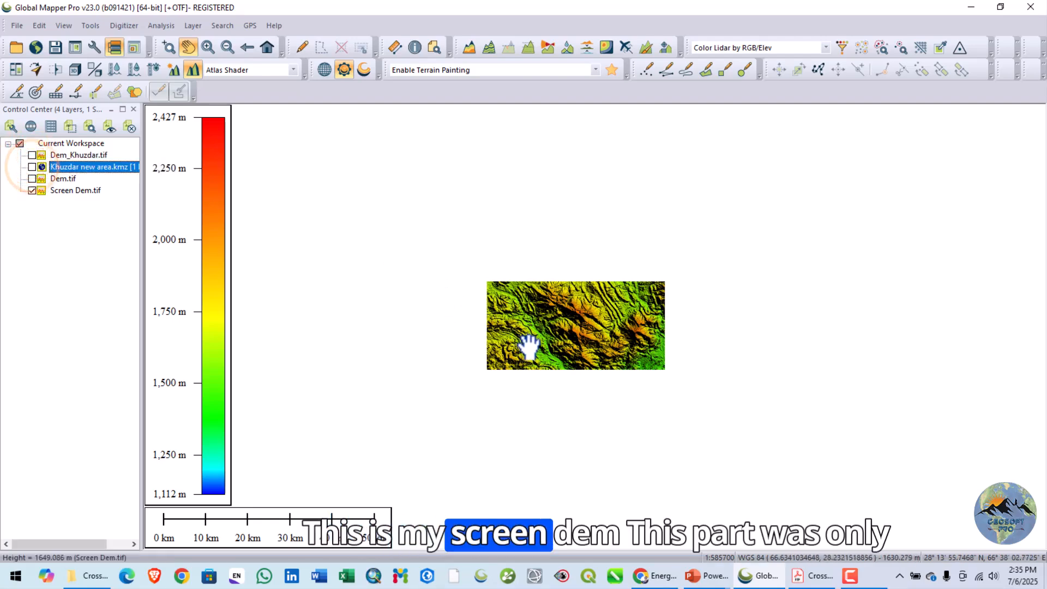
pyautogui.scroll(3, 526, 346)
pyautogui.moveTo(596, 336); pyautogui.dragTo(543, 319)
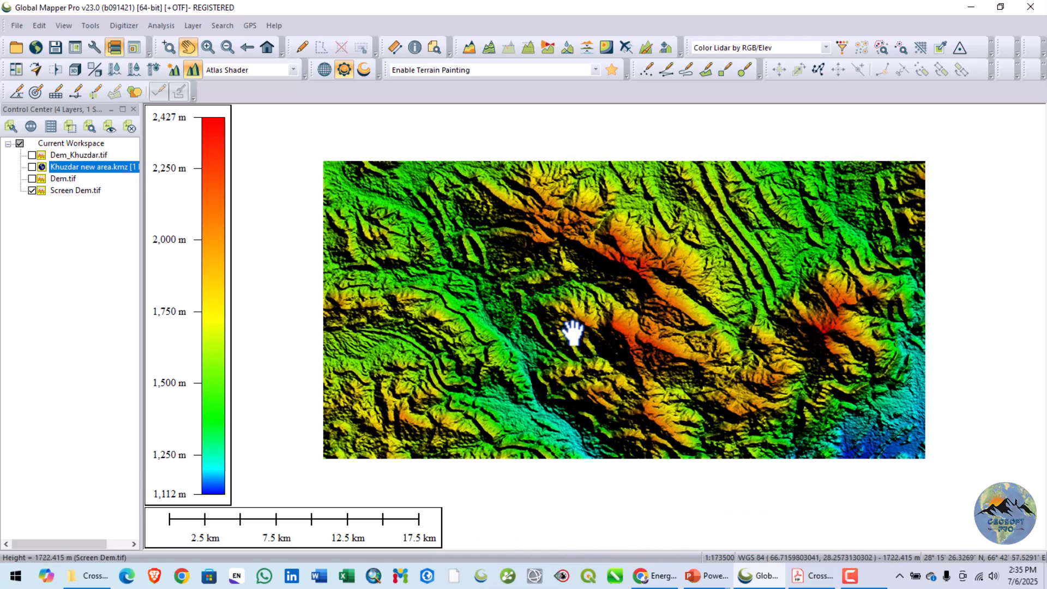
pyautogui.scroll(1, 573, 315)
pyautogui.scroll(-1, 574, 316)
pyautogui.moveTo(576, 314)
pyautogui.mouseDown()
pyautogui.moveTo(576, 327)
pyautogui.moveTo(577, 319)
pyautogui.mouseUp()
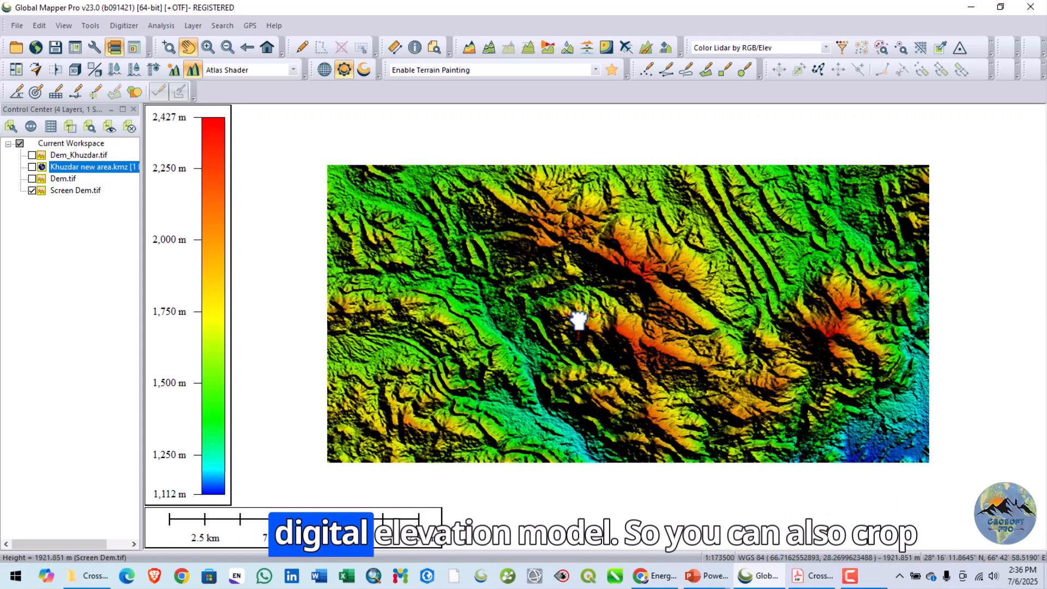
pyautogui.scroll(-1, 578, 321)
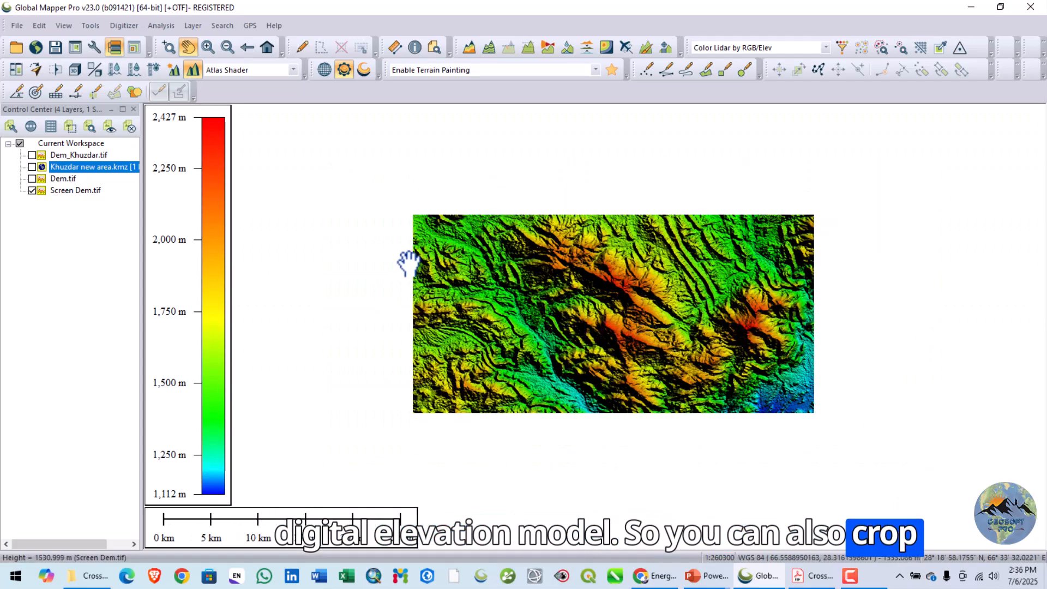
# - Display the Dem_Khuzdar.tif and Khuzdar new area.kmz layers again and hide the Screen Dem.tif layer
pyautogui.click(31, 180)
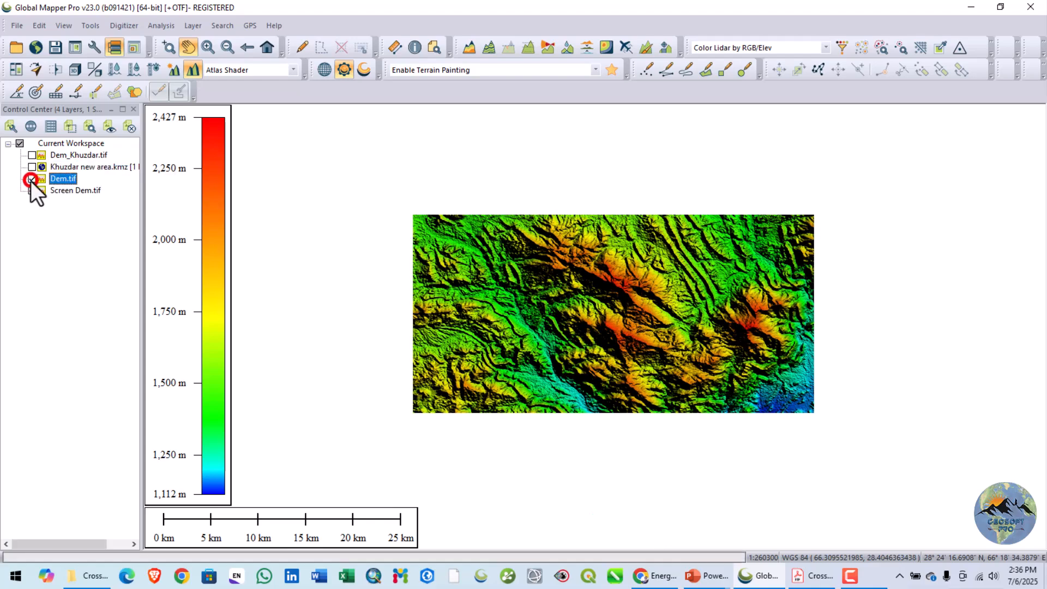
pyautogui.click(31, 178)
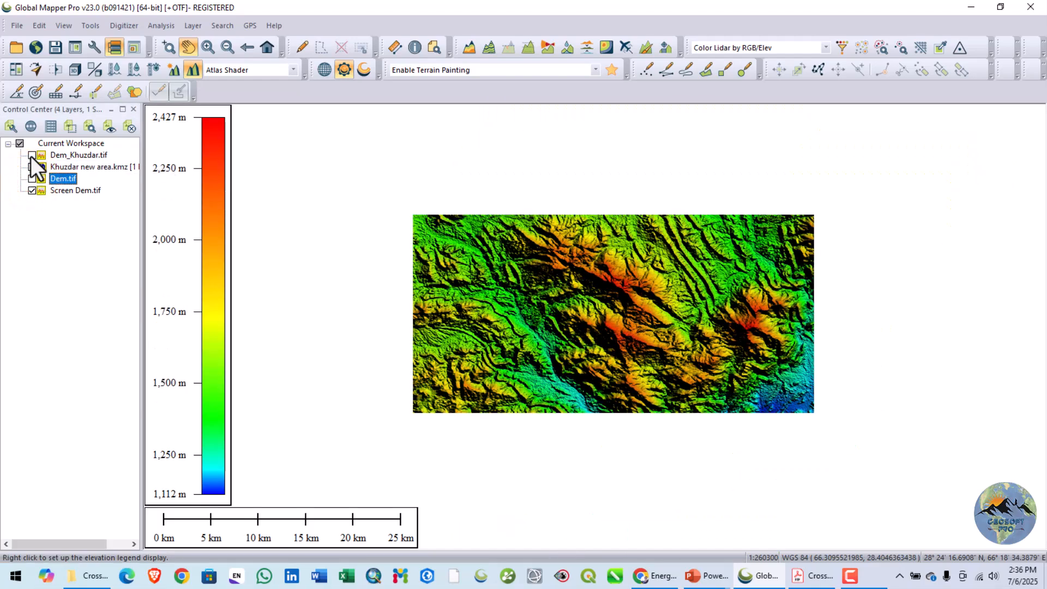
pyautogui.click(30, 155)
pyautogui.click(31, 169)
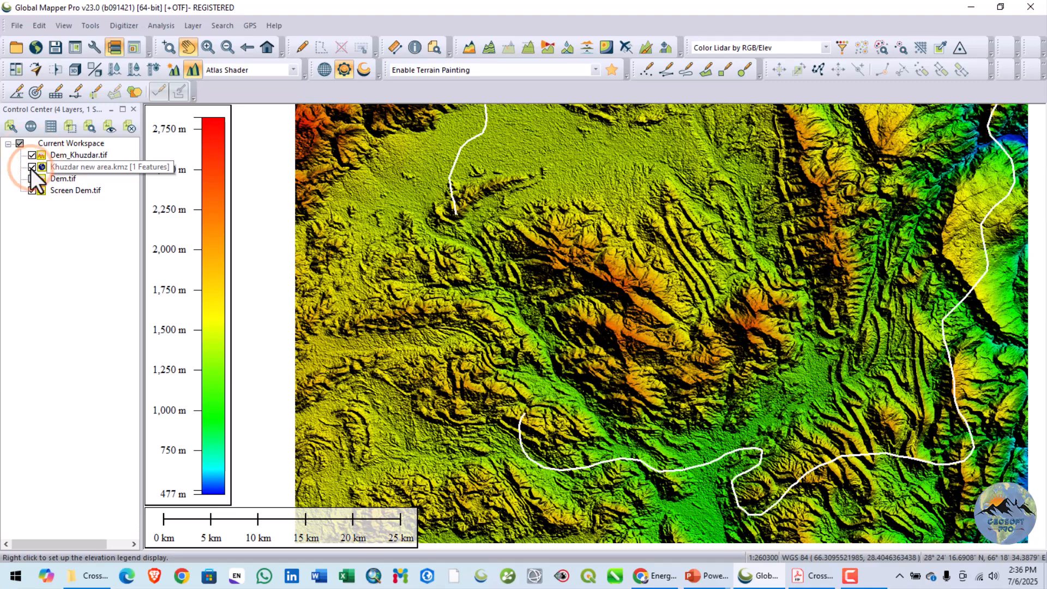
pyautogui.scroll(-2, 464, 254)
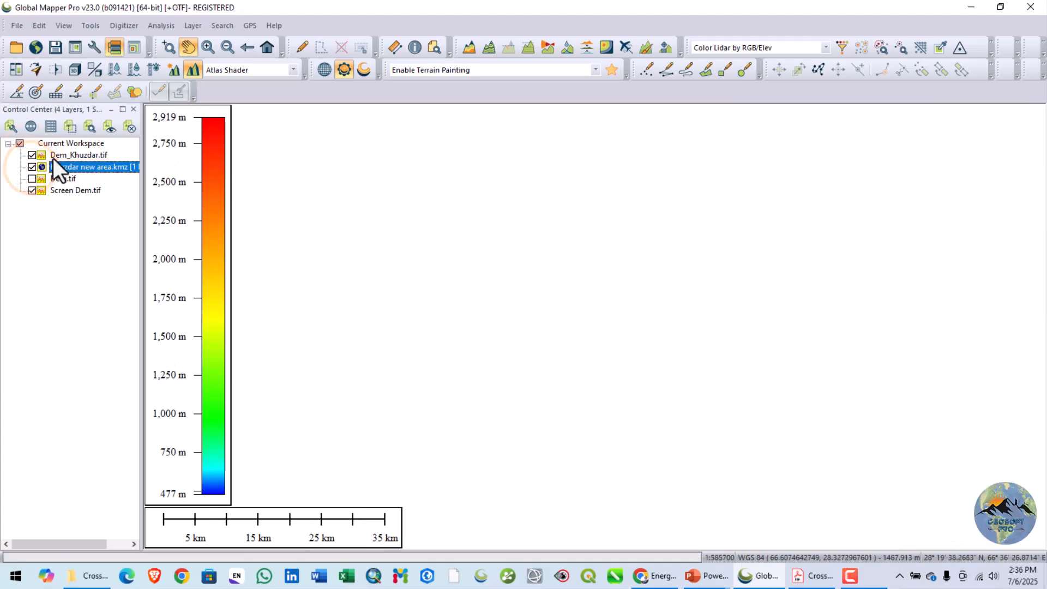
pyautogui.click(32, 190)
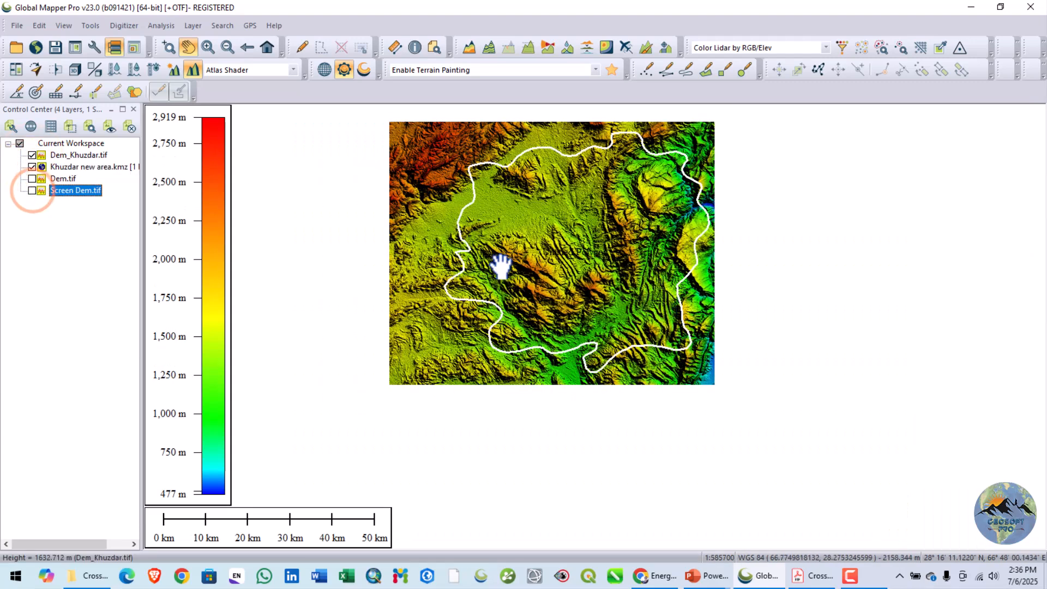
pyautogui.moveTo(495, 262); pyautogui.dragTo(533, 327)
# - Start another GeoTIFF elevation grid export and open its export bounds settings, keeping the map visible beside the dialog
pyautogui.click(17, 26)
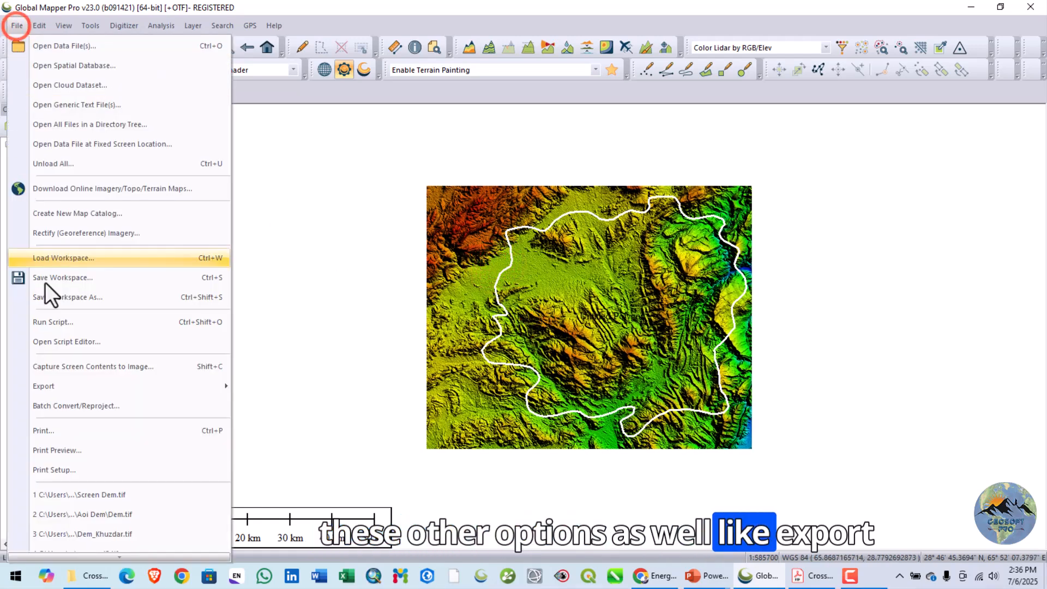
pyautogui.click(60, 389)
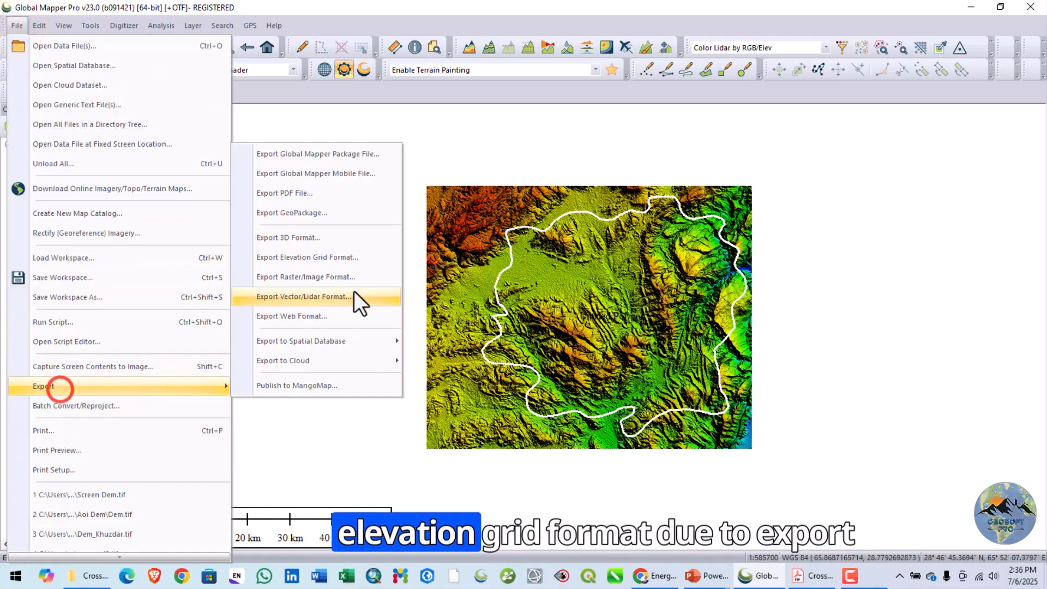
pyautogui.click(330, 257)
pyautogui.click(486, 335)
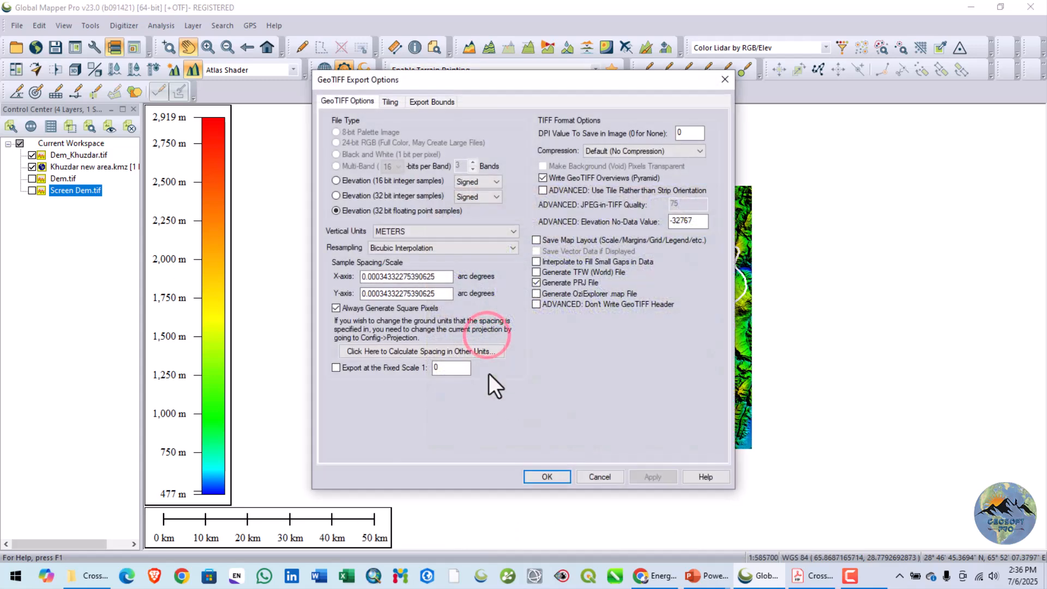
pyautogui.click(430, 102)
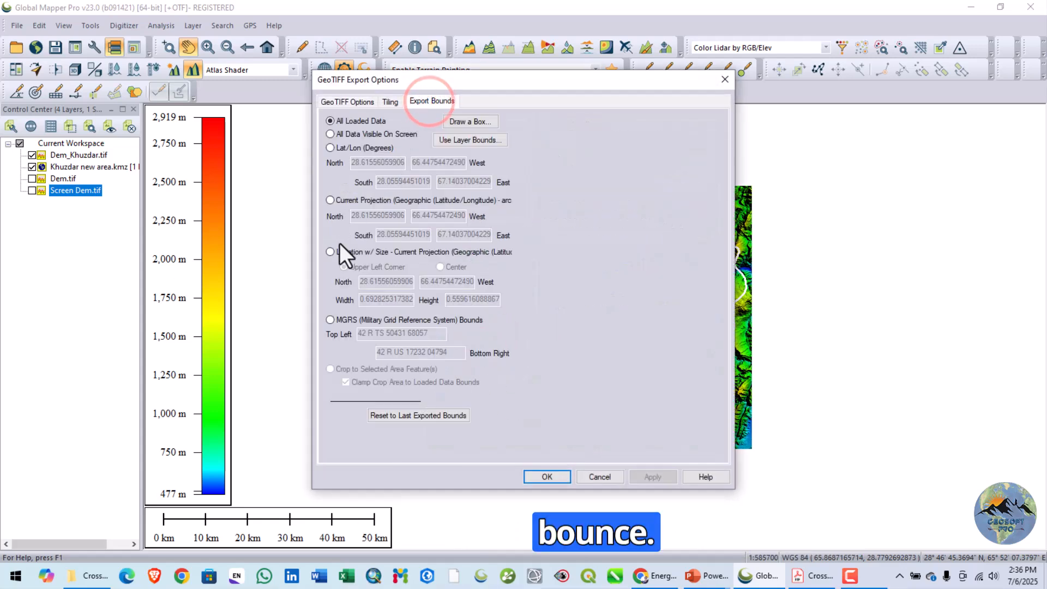
pyautogui.moveTo(531, 81); pyautogui.dragTo(305, 65)
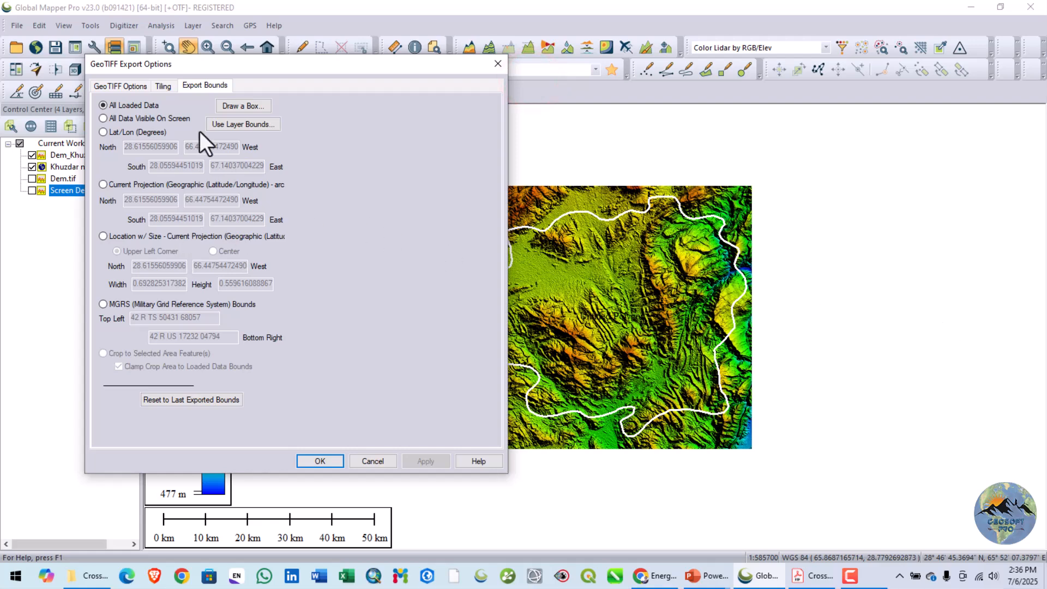
pyautogui.moveTo(240, 67); pyautogui.dragTo(174, 72)
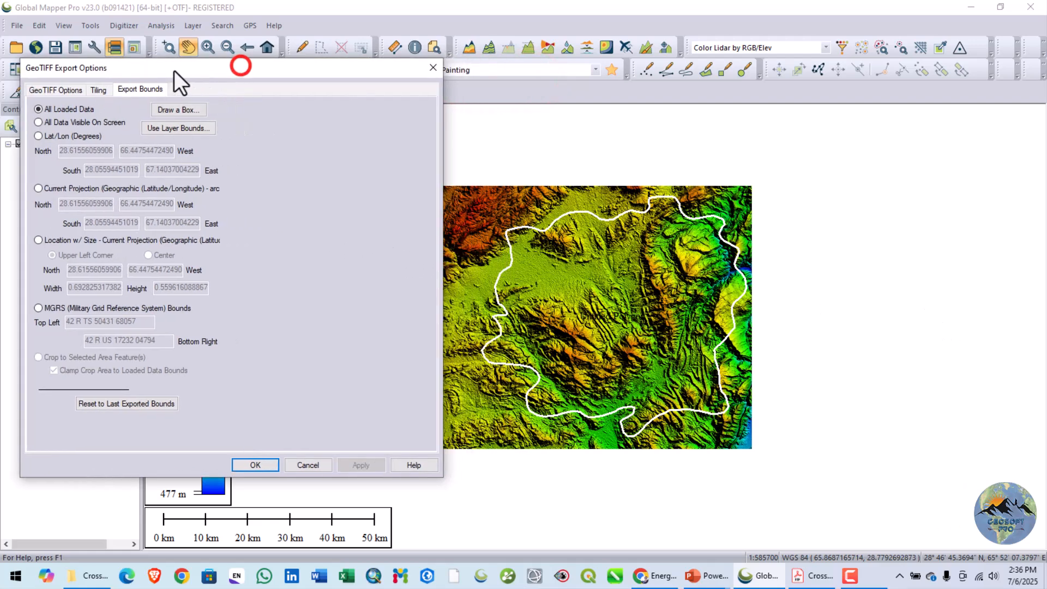
# - Set the export bounds to those of the Khuzdar new area.kmz layer and accept the GeoTIFF export options
pyautogui.click(58, 243)
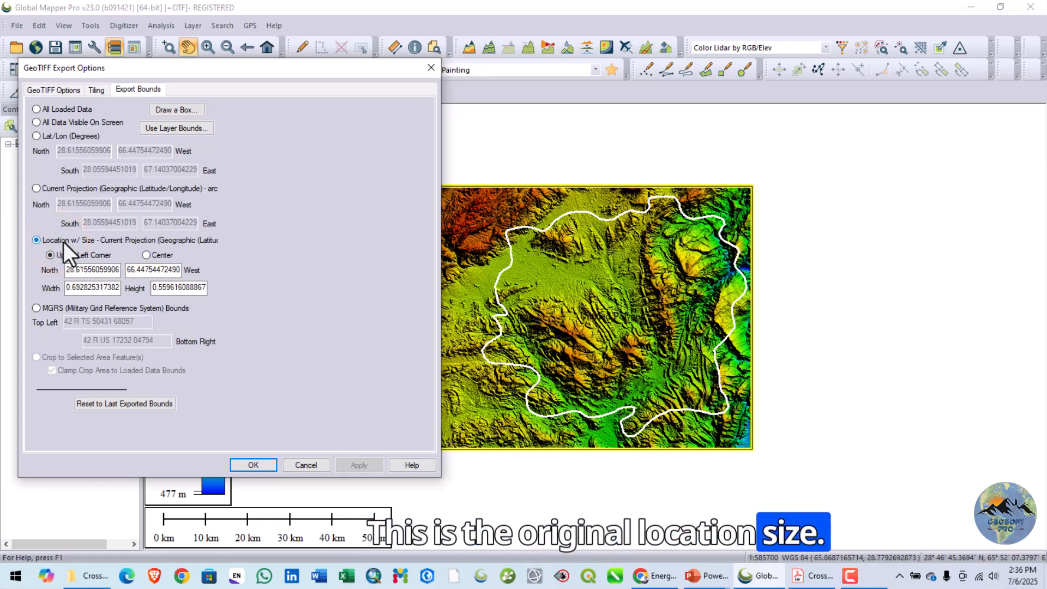
pyautogui.click(61, 309)
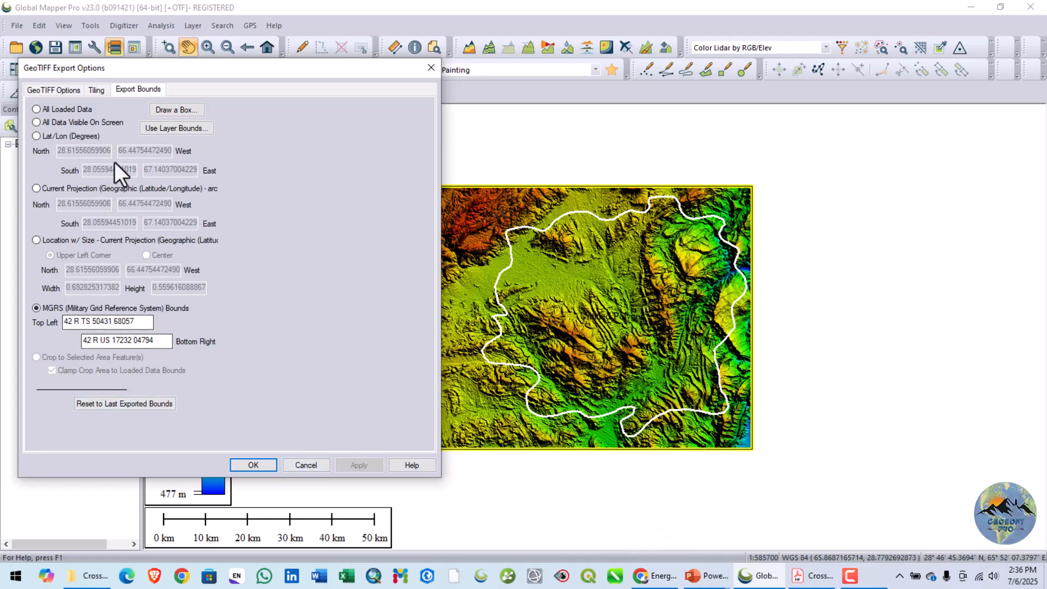
pyautogui.click(165, 130)
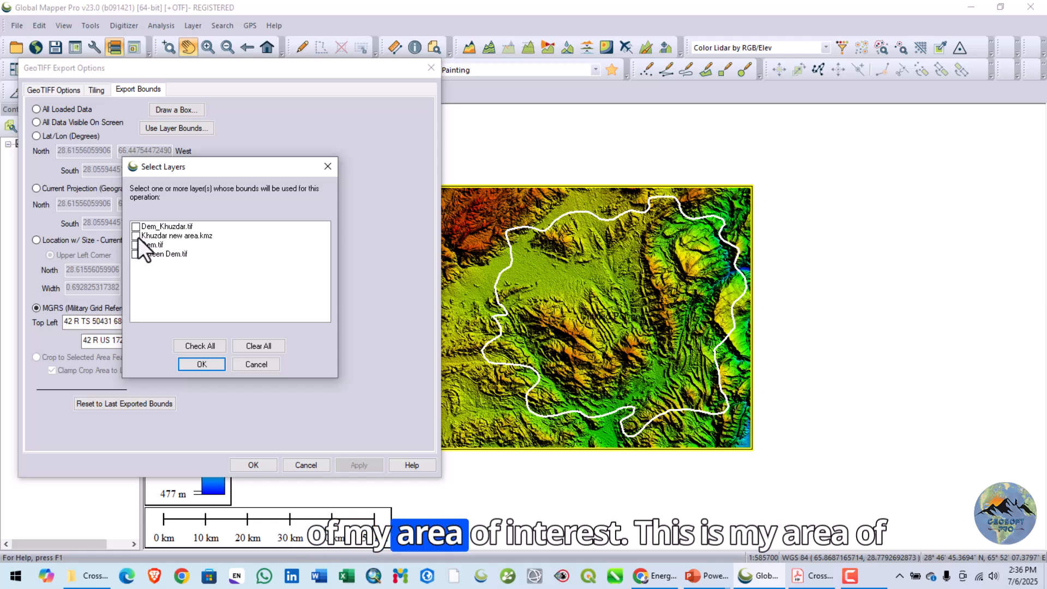
pyautogui.click(136, 235)
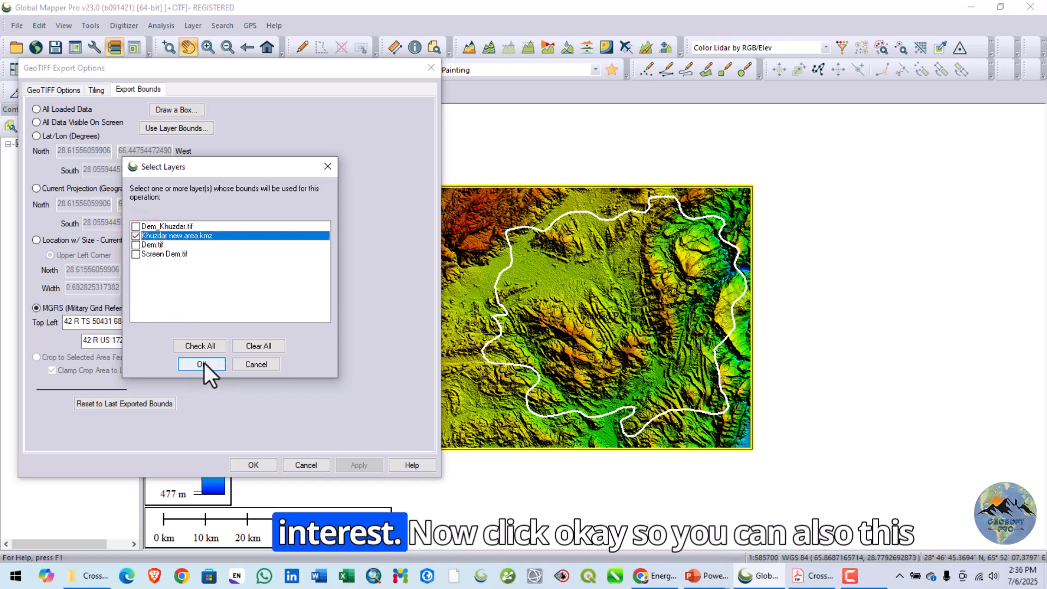
pyautogui.click(203, 363)
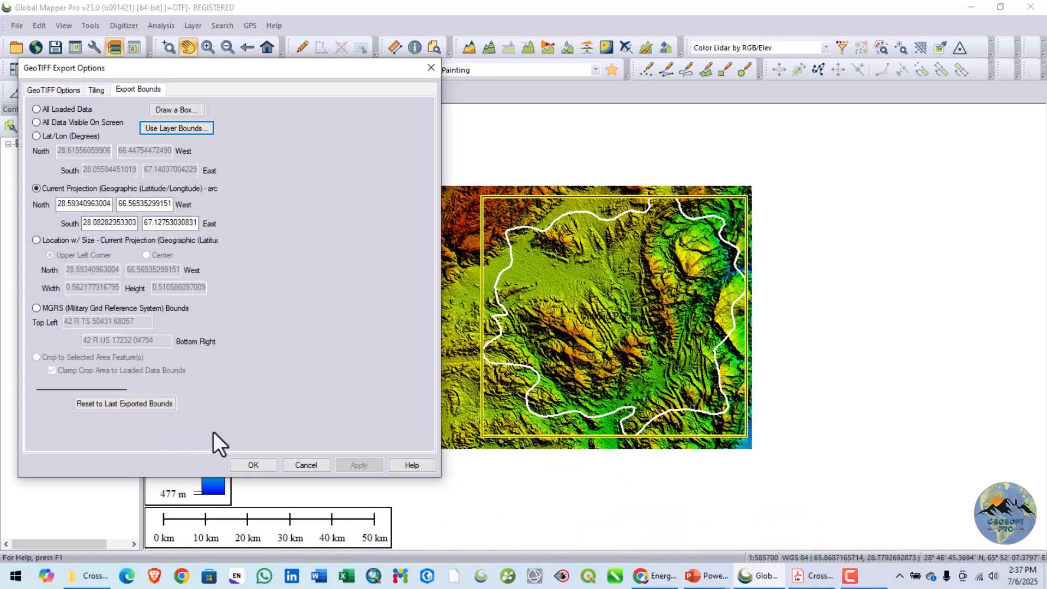
pyautogui.click(251, 467)
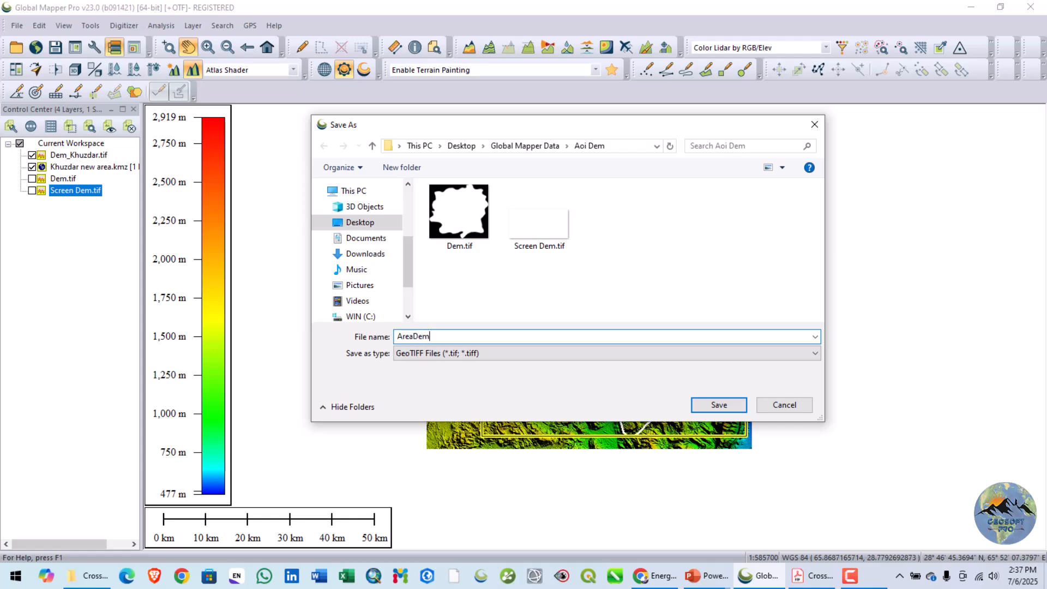
# - Save the GeoTIFF export as AreaDem in the Aoi Dem folder and hide the Khuzdar new area.kmz and Dem_Khuzdar.tif layers
pyautogui.click(702, 402)
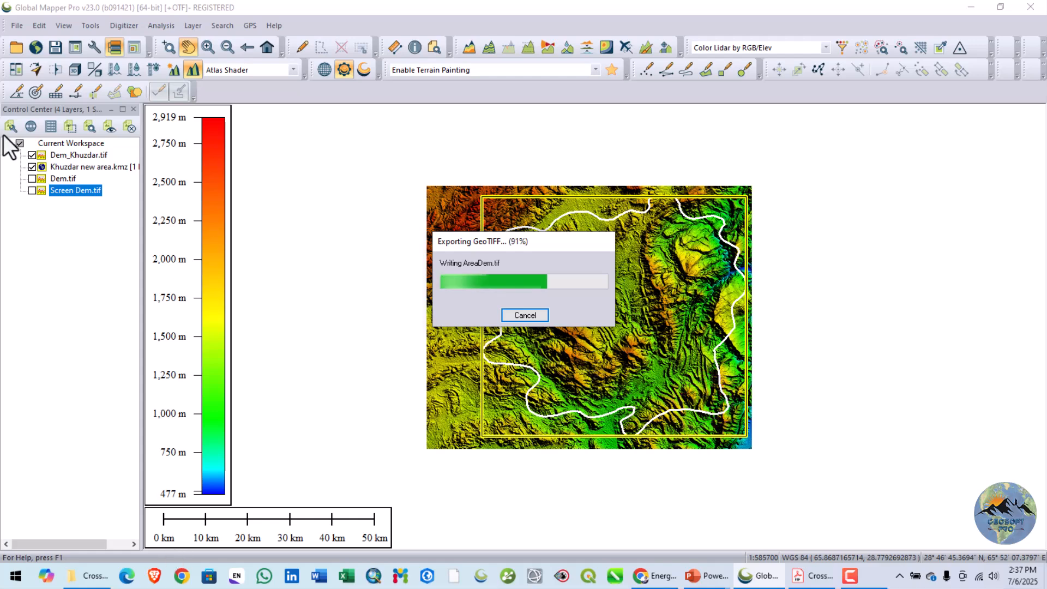
pyautogui.click(32, 167)
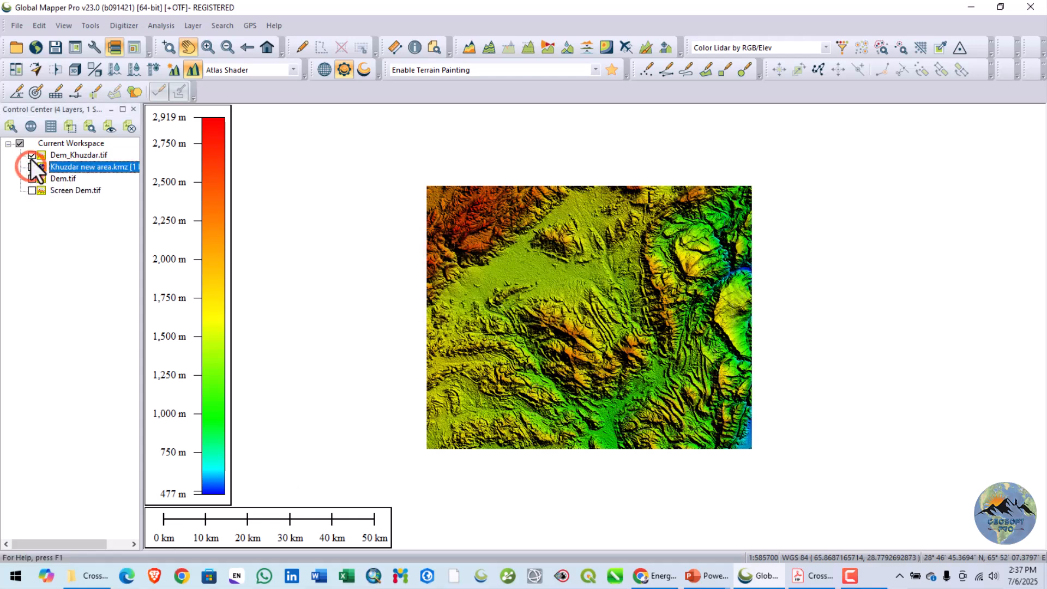
pyautogui.click(31, 155)
# - Load AreaDem.tif from the Aoi Dem folder into the workspace and examine its extent and terrain on the map
pyautogui.click(16, 26)
pyautogui.click(34, 48)
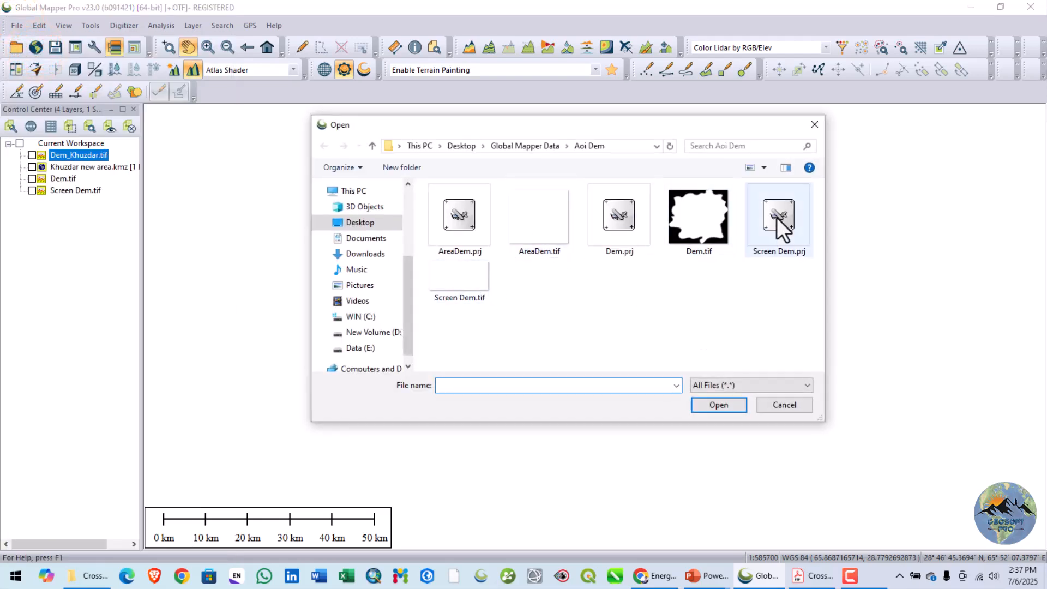
pyautogui.click(562, 233)
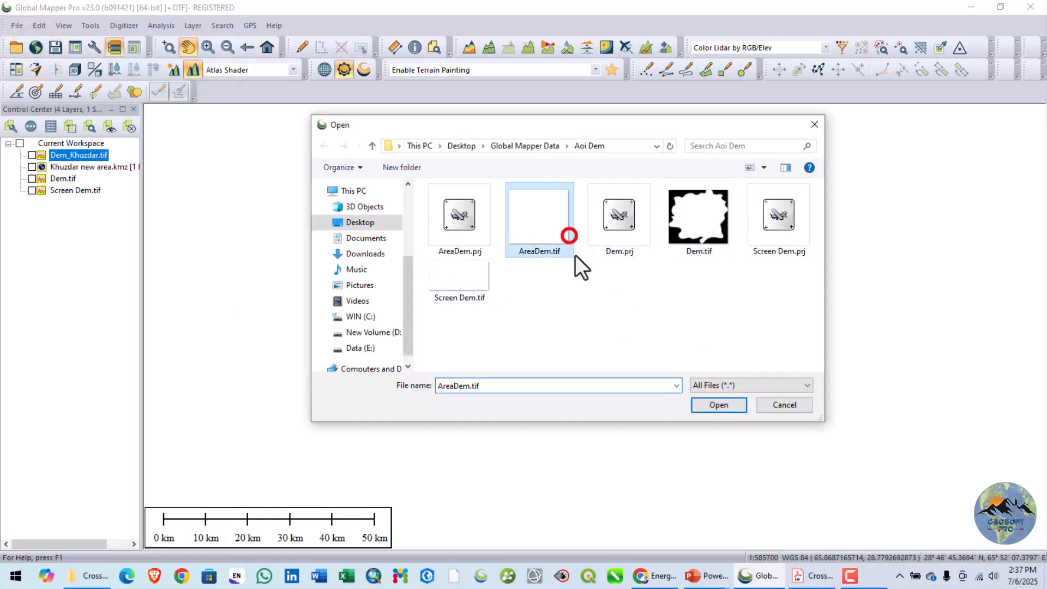
pyautogui.click(719, 405)
pyautogui.scroll(1, 640, 348)
pyautogui.scroll(-1, 640, 348)
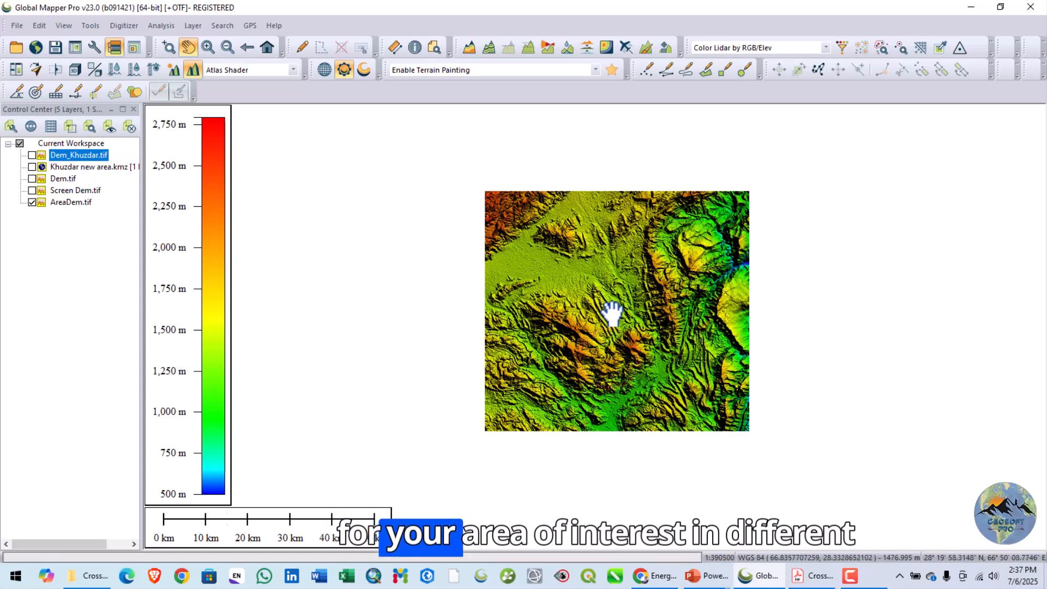
pyautogui.scroll(1, 614, 314)
pyautogui.scroll(-1, 618, 313)
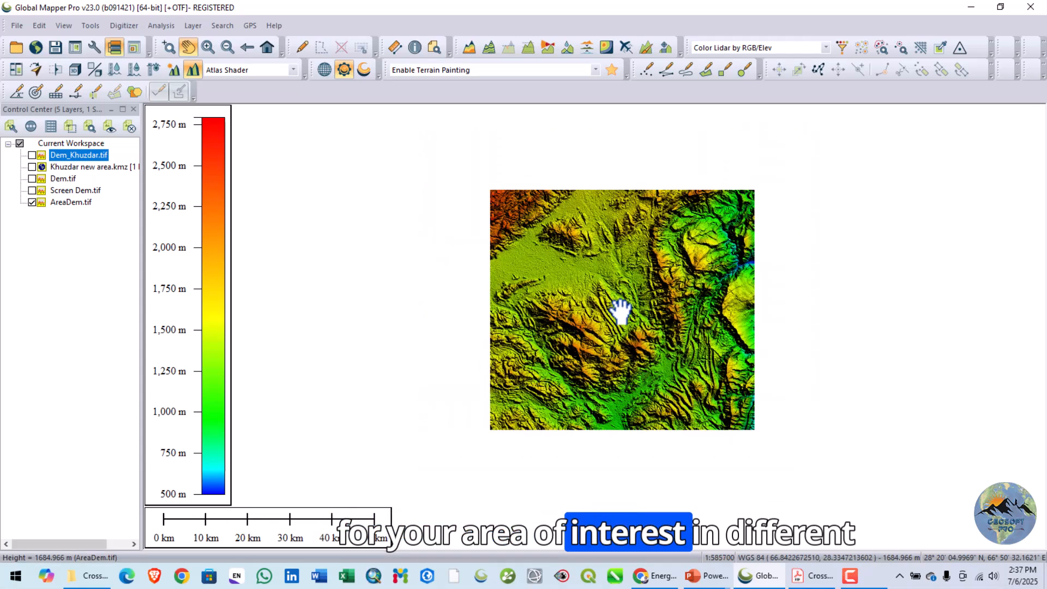
pyautogui.moveTo(626, 322); pyautogui.dragTo(646, 319)
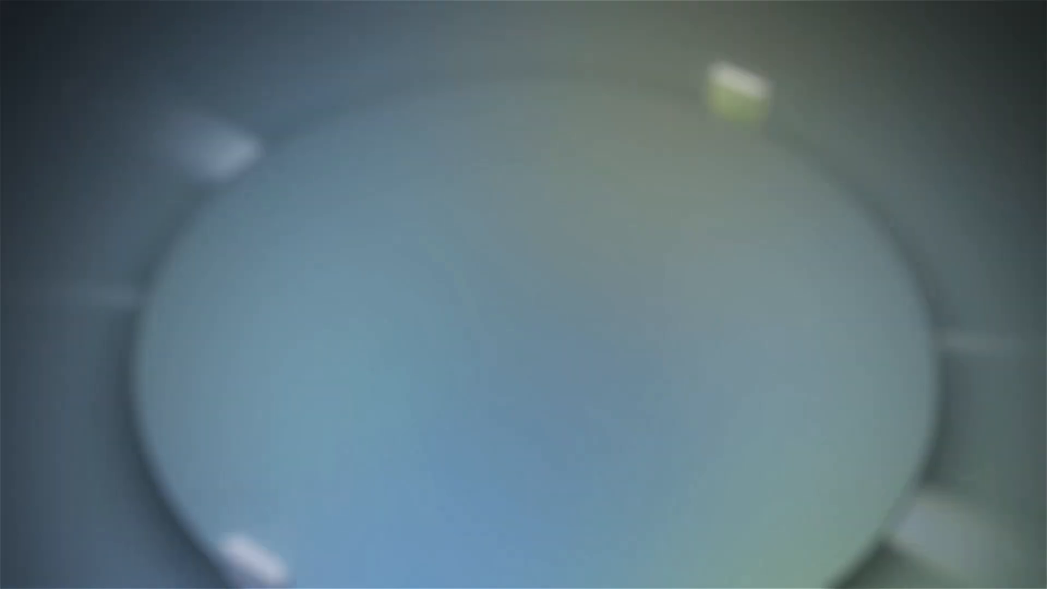